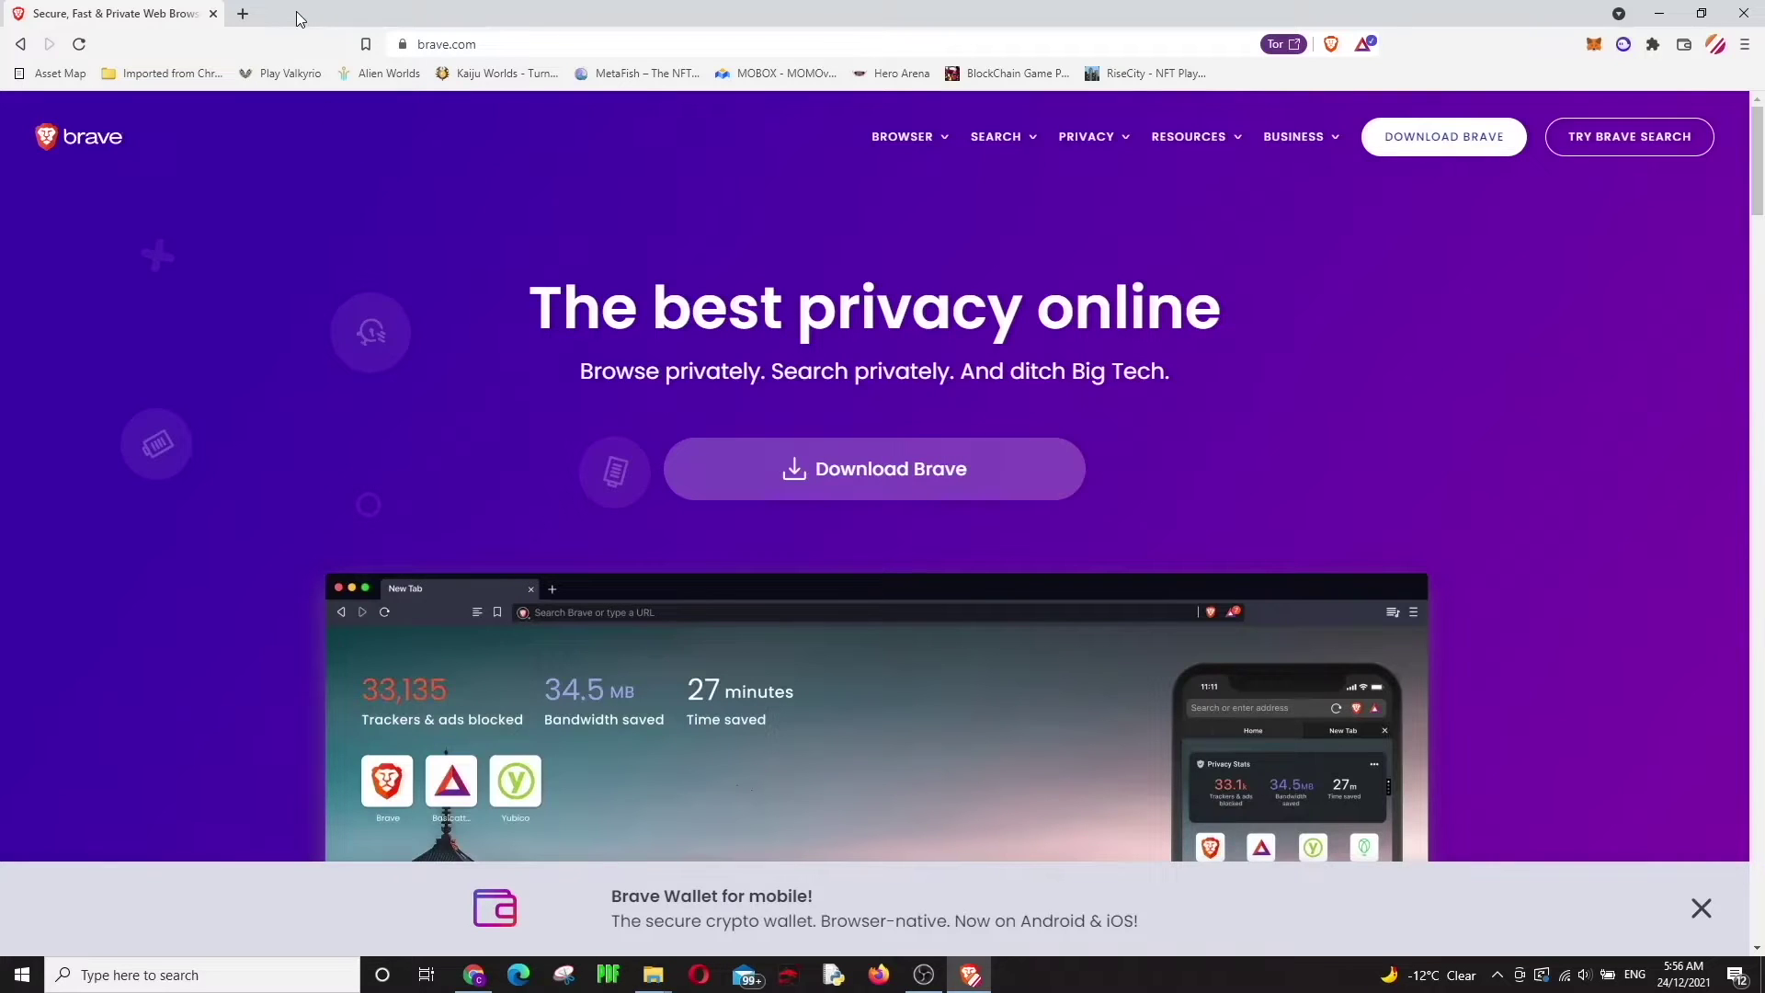
Open the browser settings in a new tab and go to the Shields page.
left_click(244, 14)
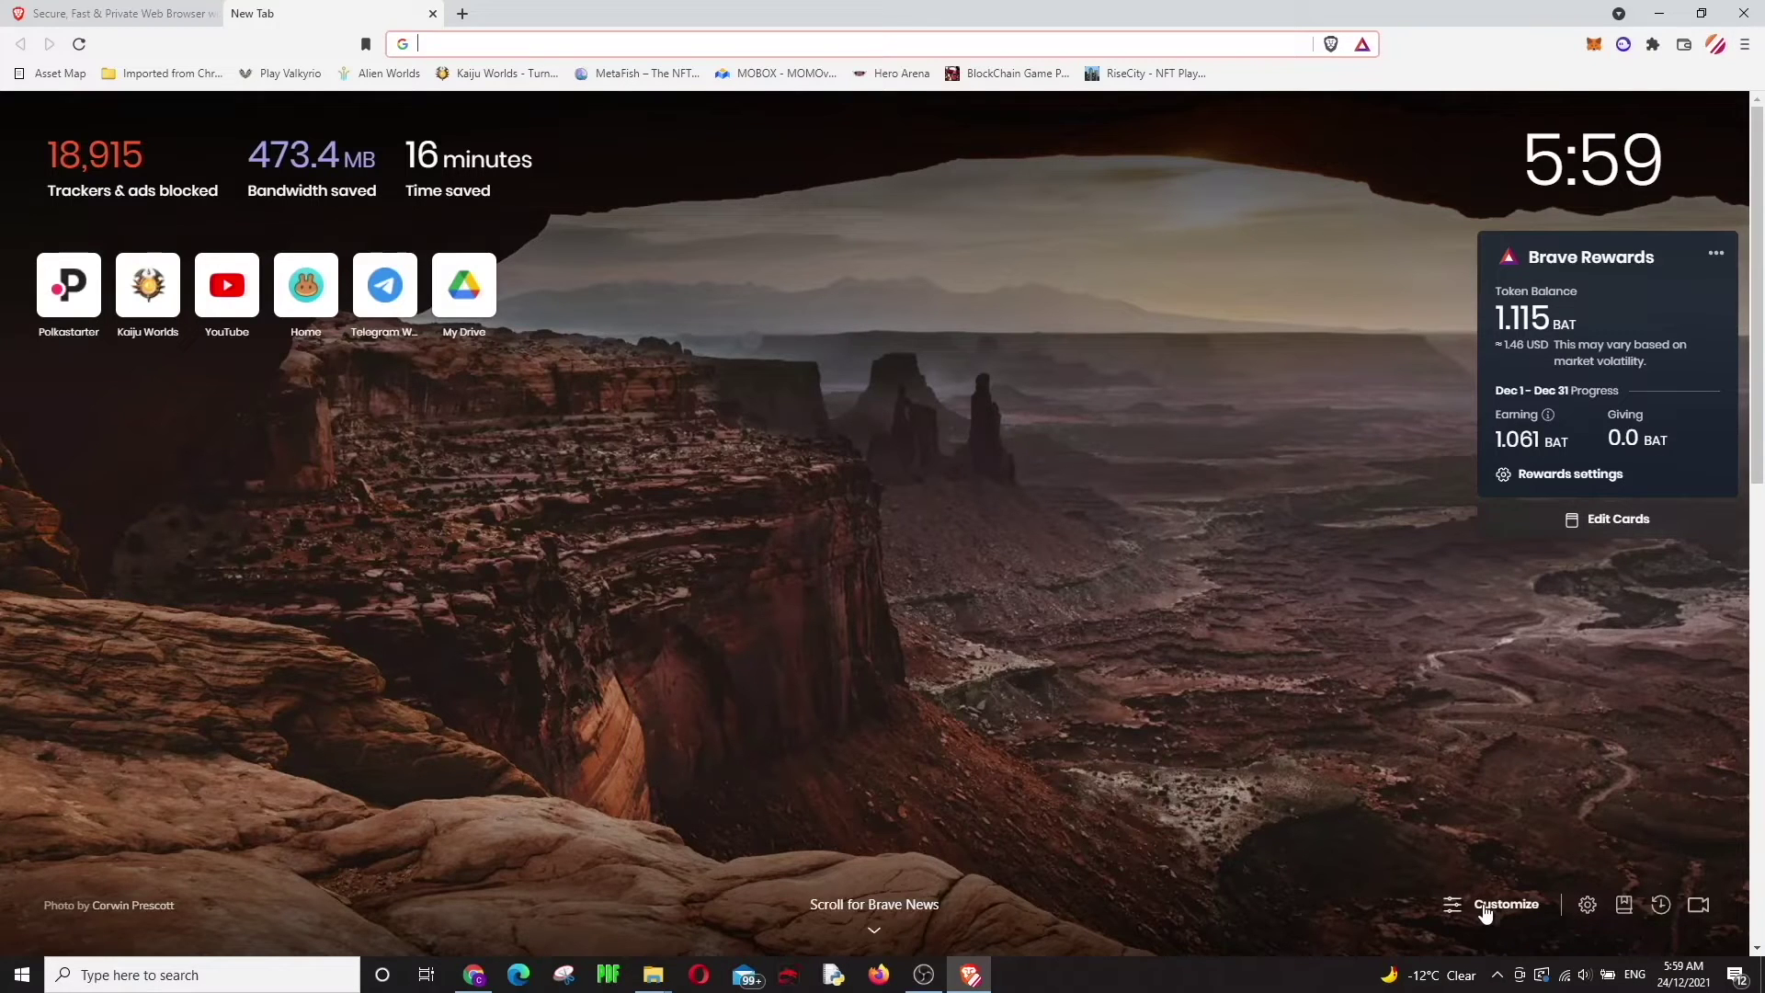
left_click(1745, 50)
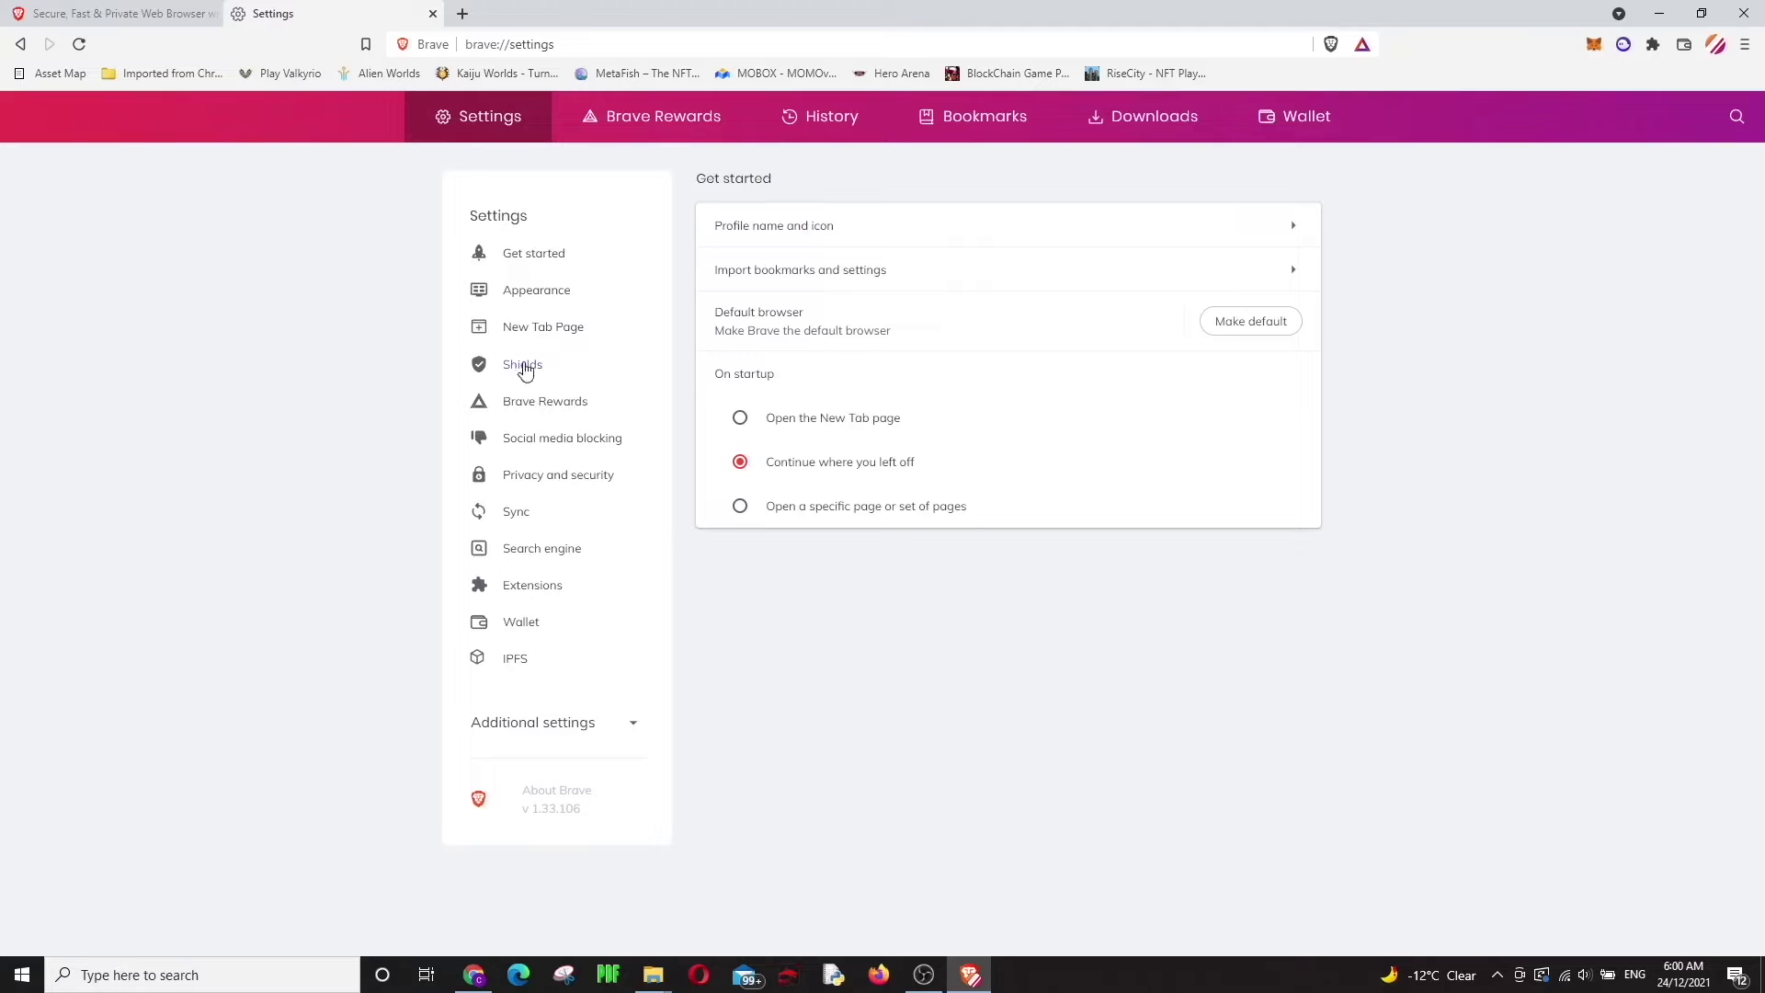
left_click(536, 370)
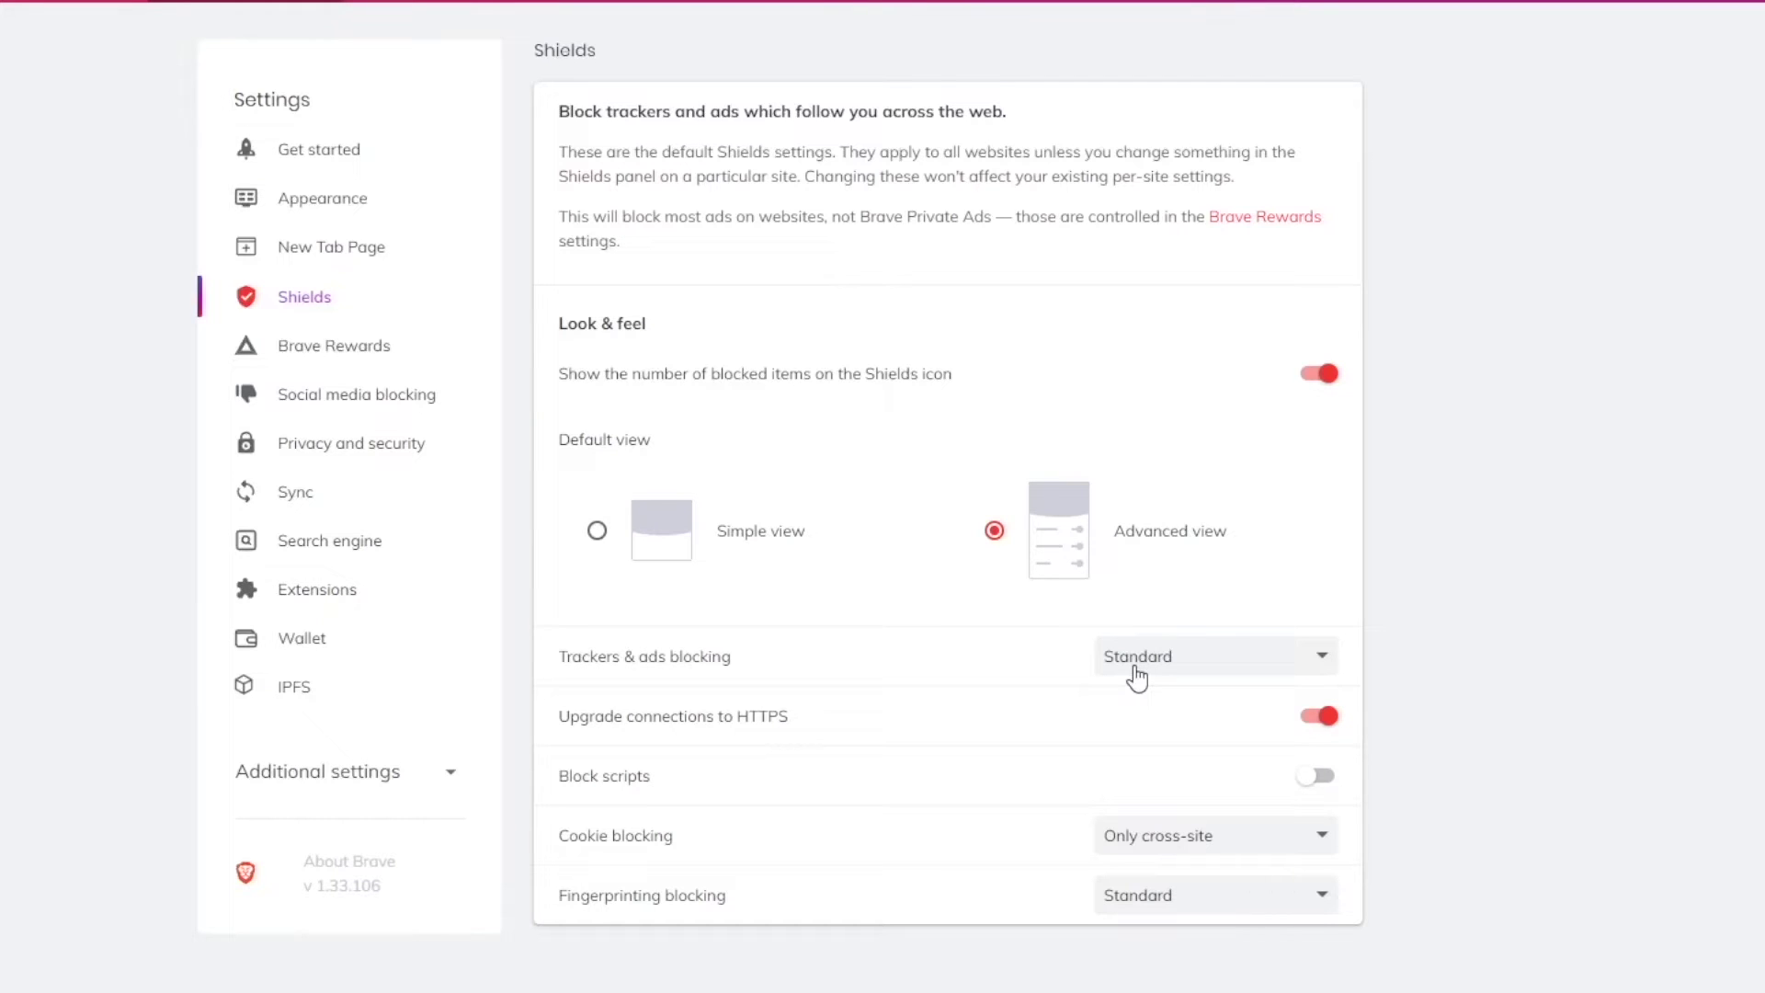
Try the Aggressive level for trackers and ads blocking, and set it back to Standard.
left_click(1318, 659)
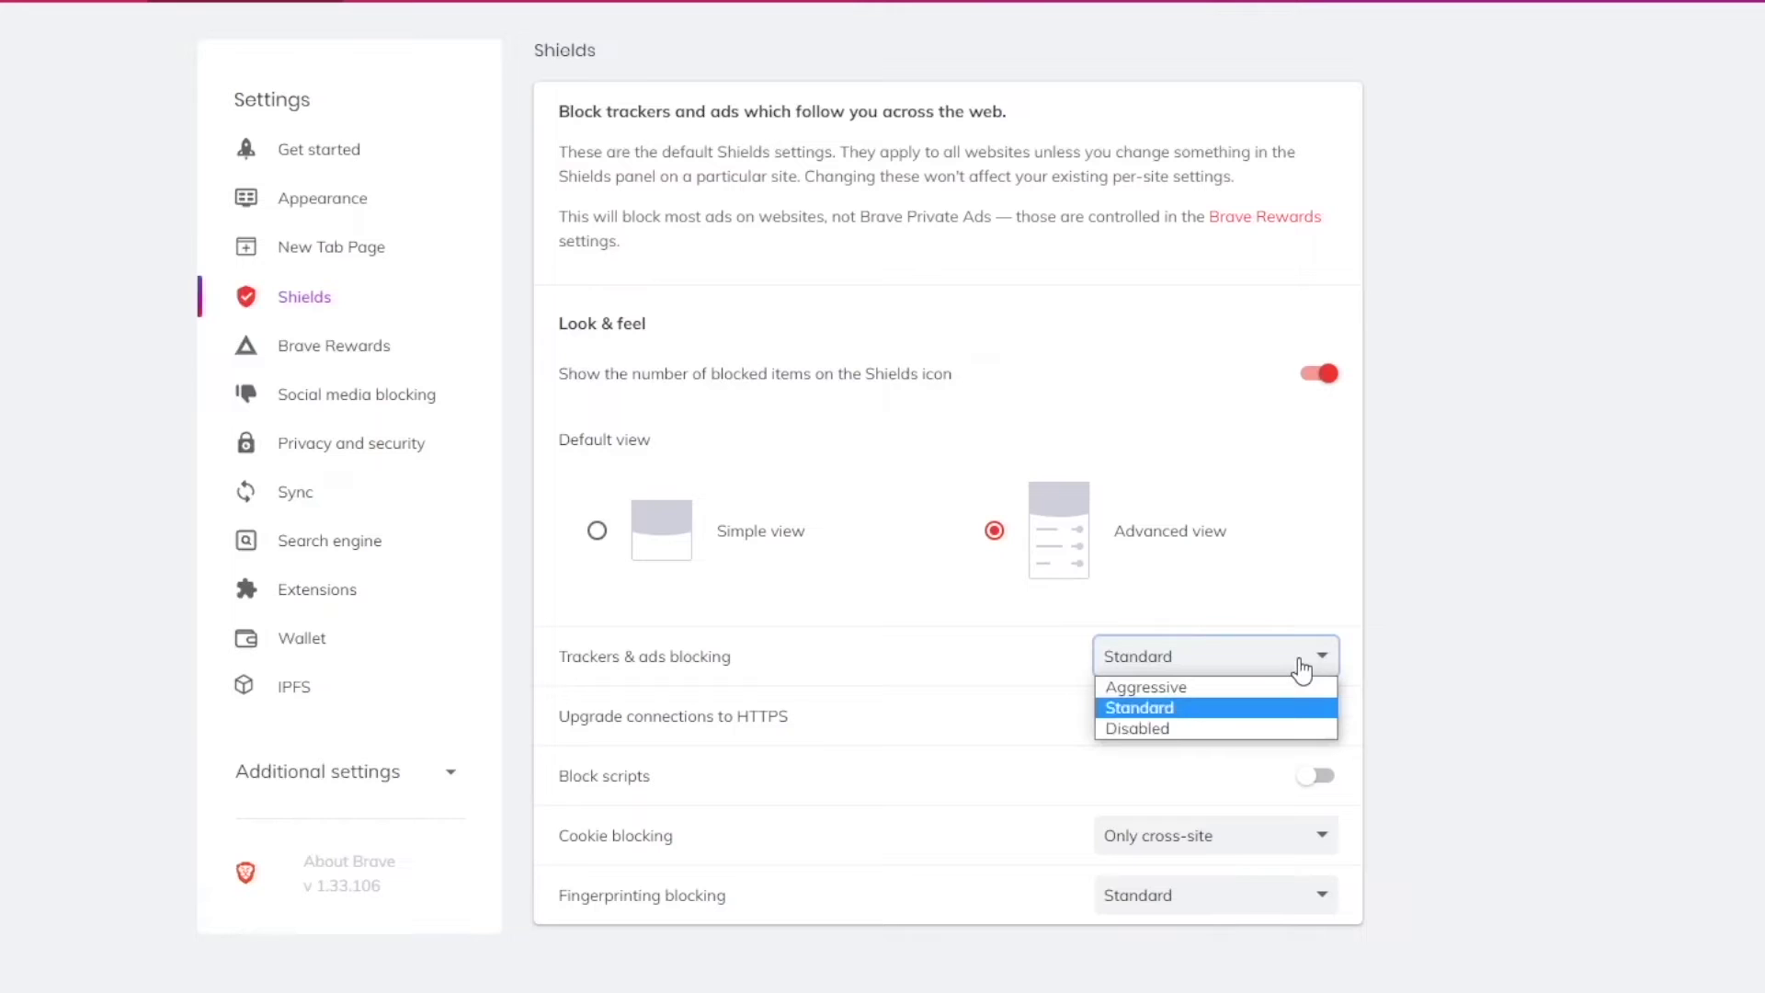
left_click(1161, 688)
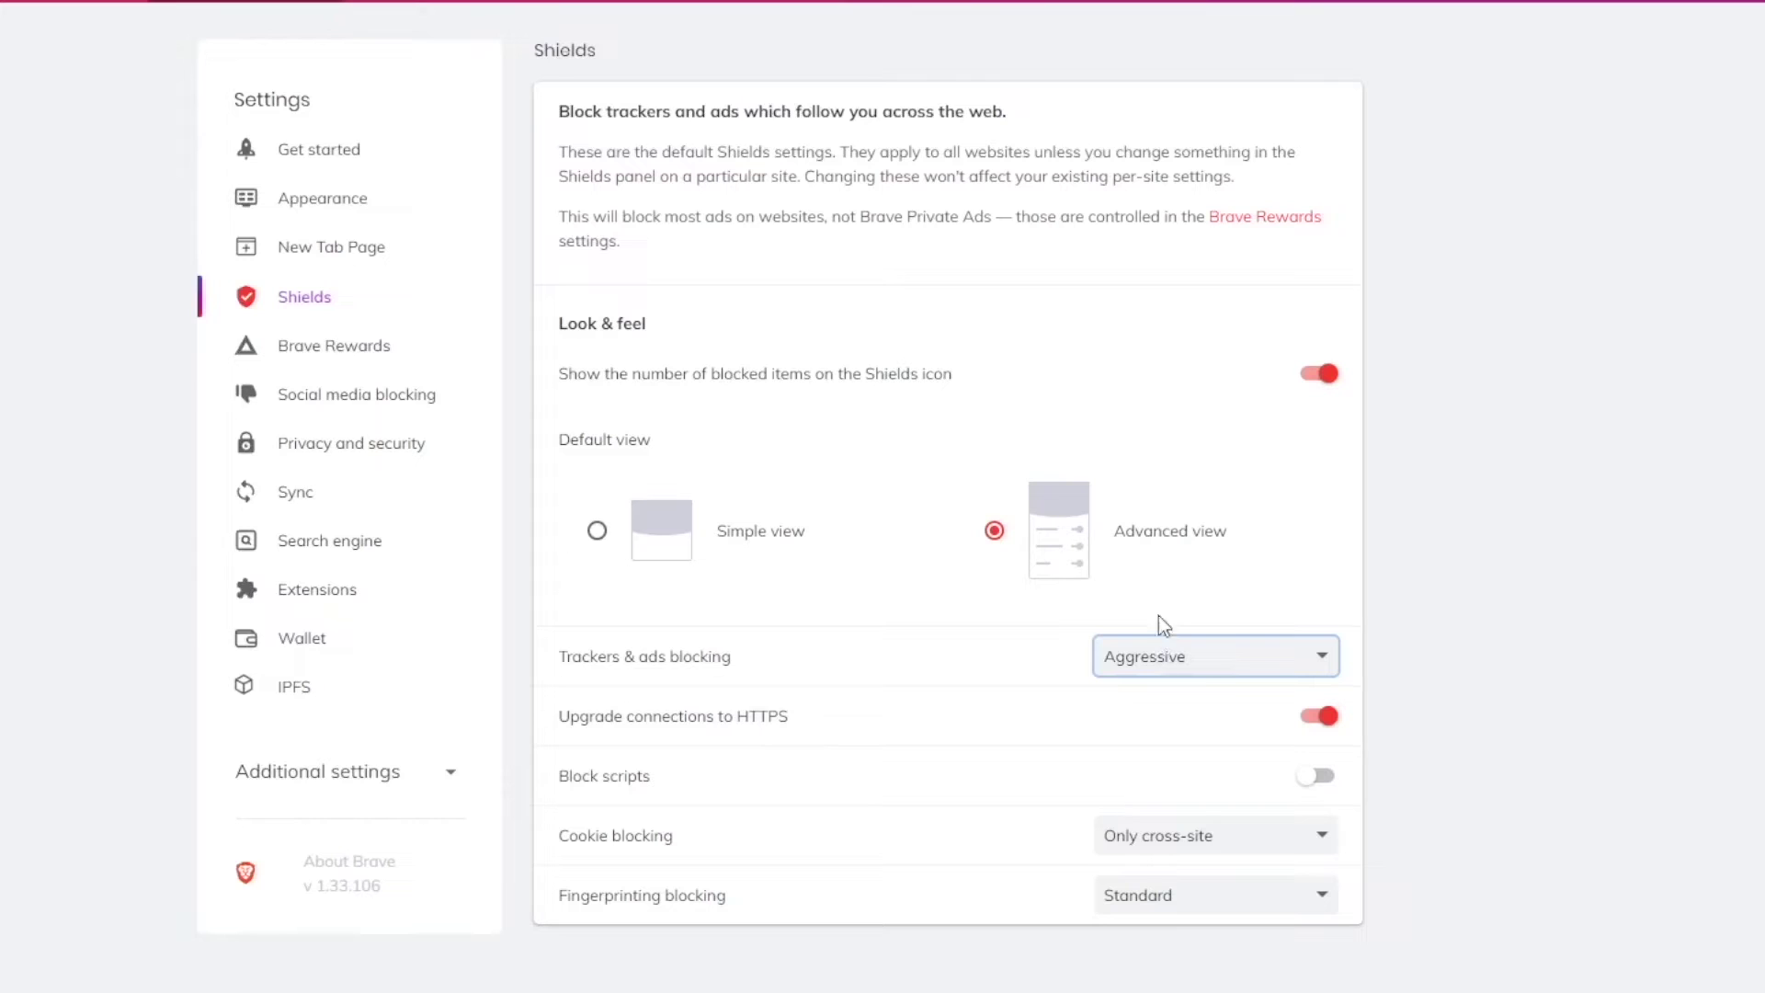
left_click(1173, 668)
left_click(1123, 710)
Look through the IPFS, Brave Rewards and Wallet pages of the browser settings.
left_click(338, 696)
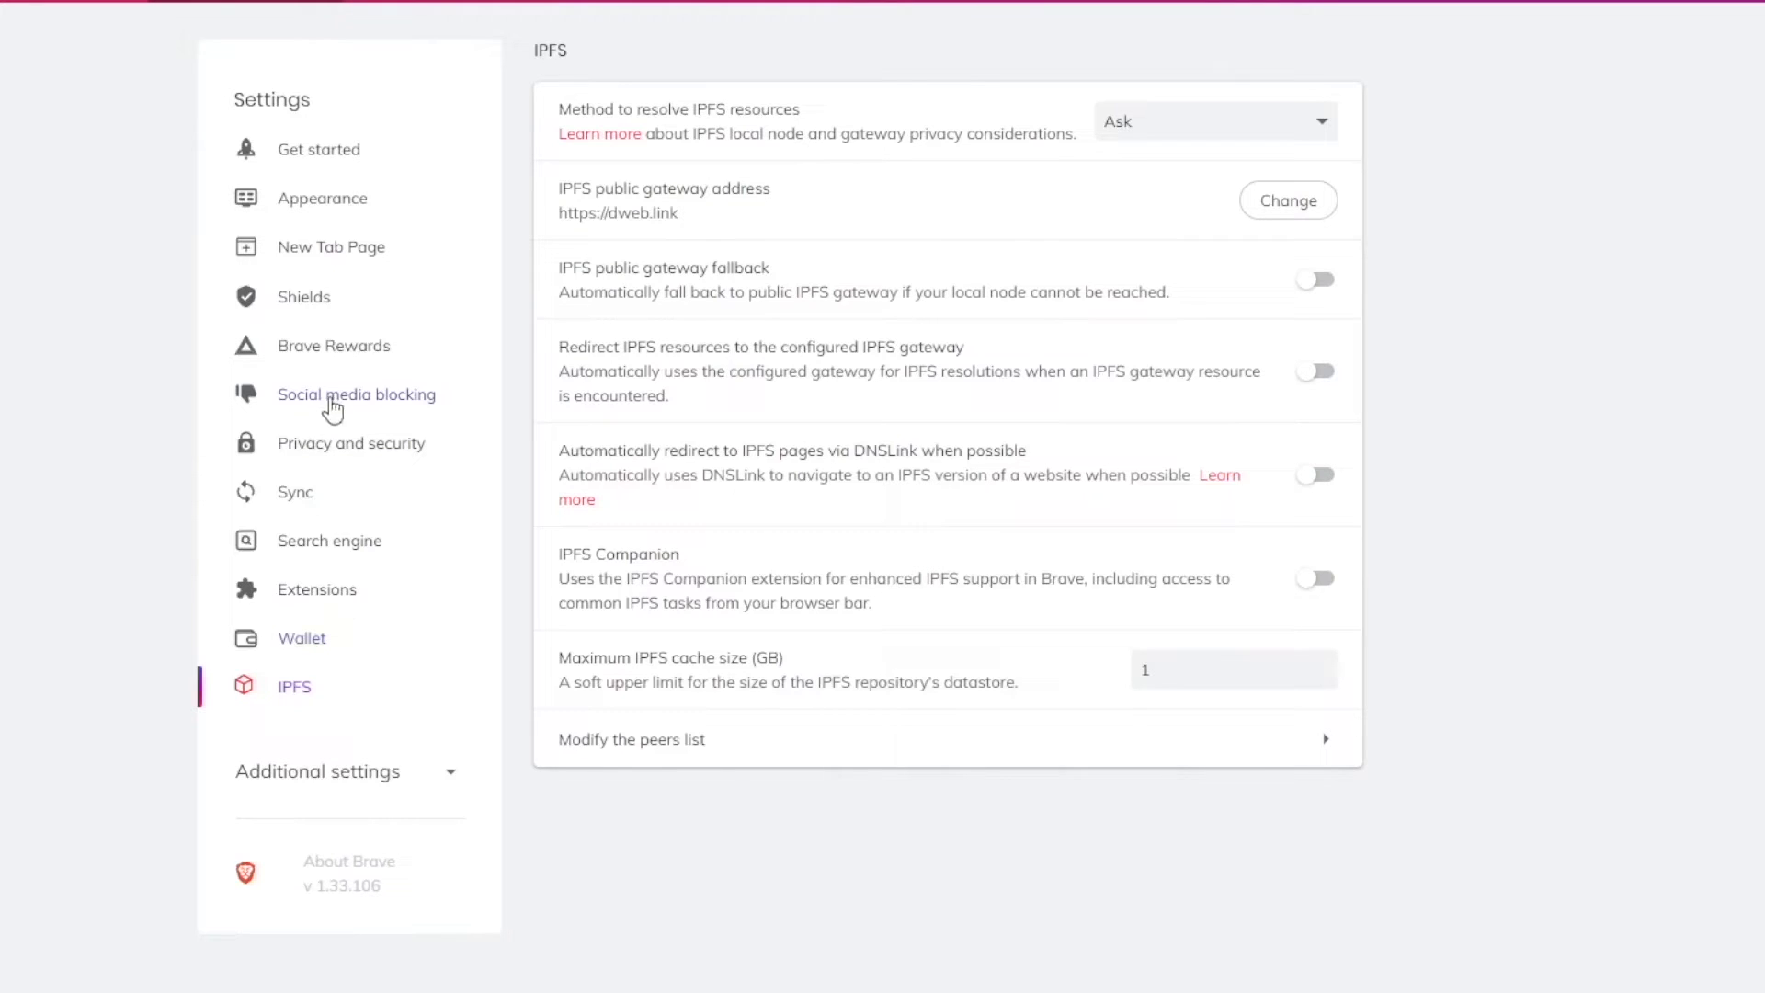
left_click(375, 355)
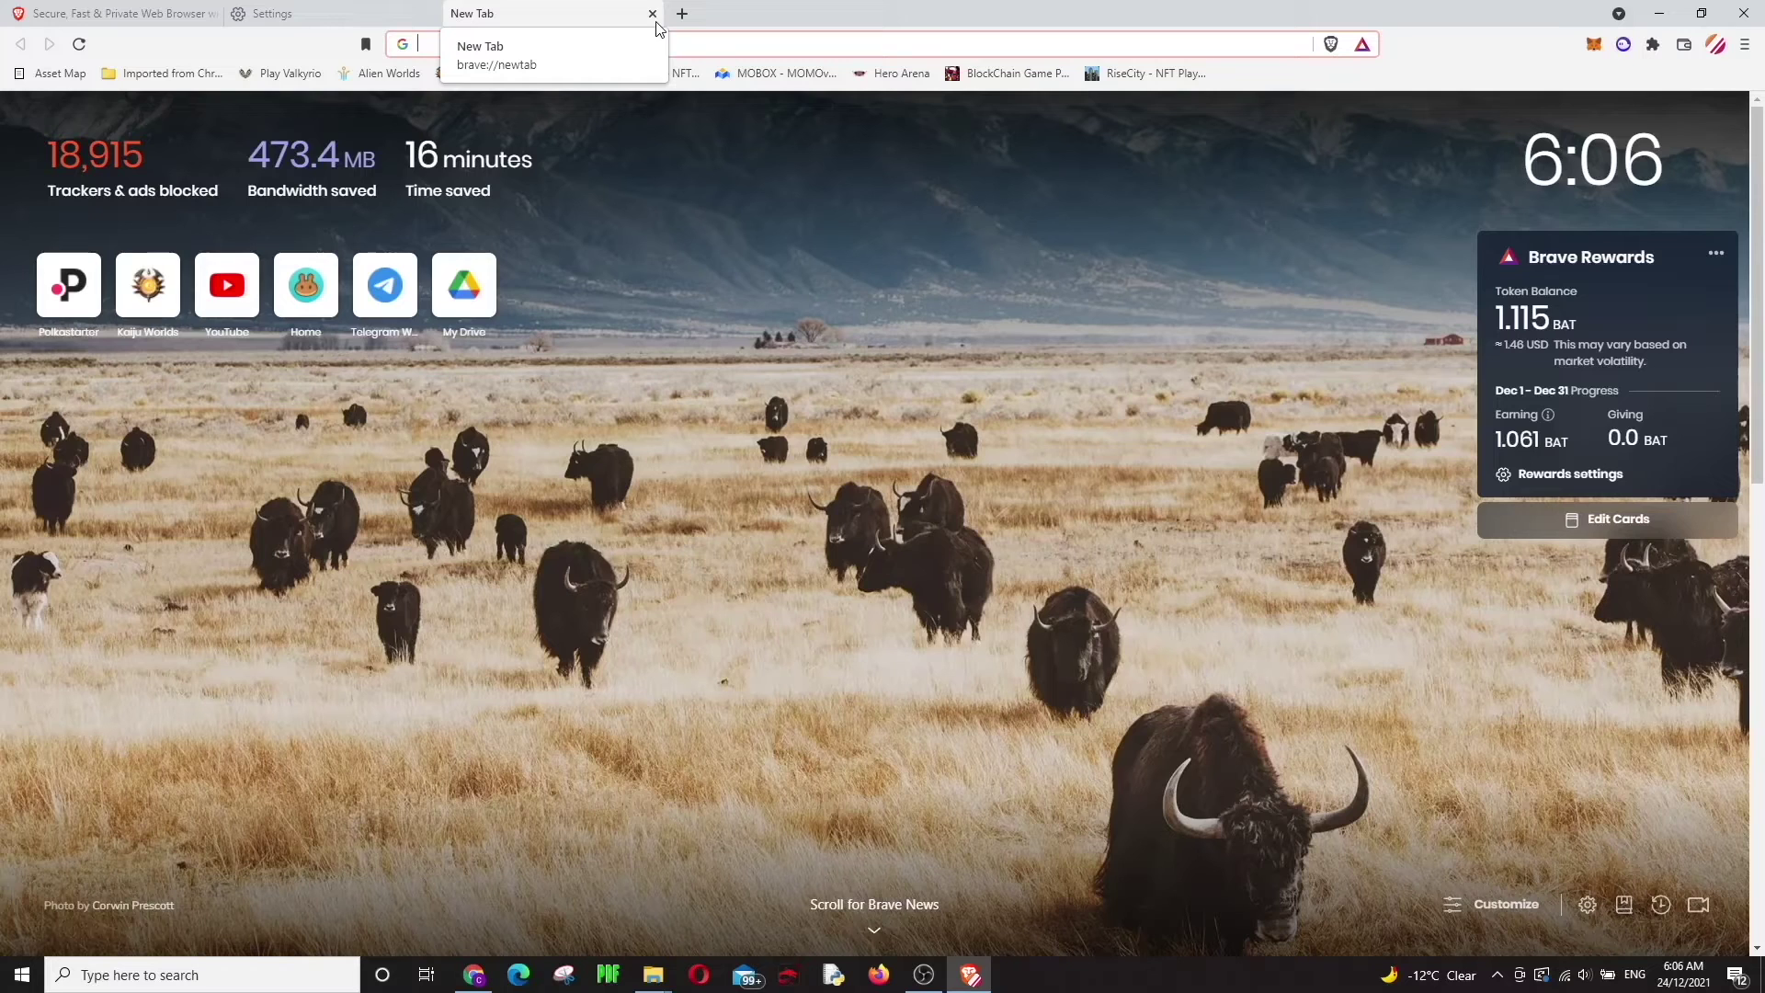
left_click(1745, 45)
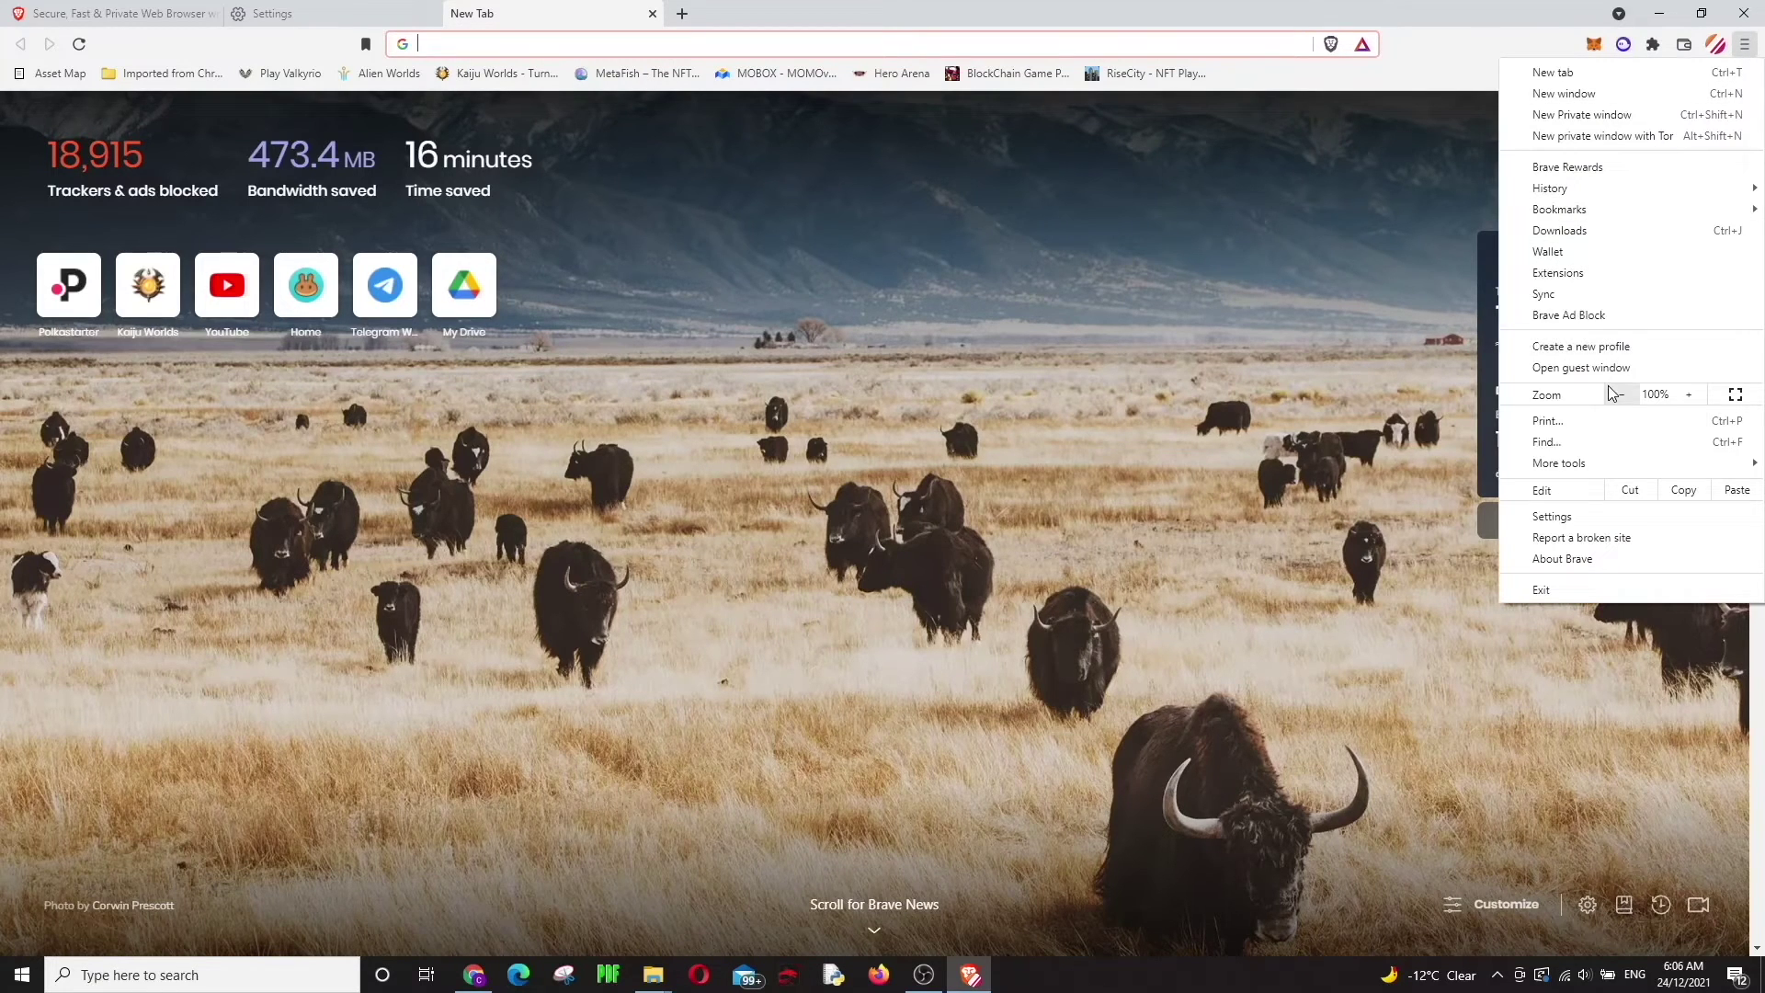
left_click(319, 17)
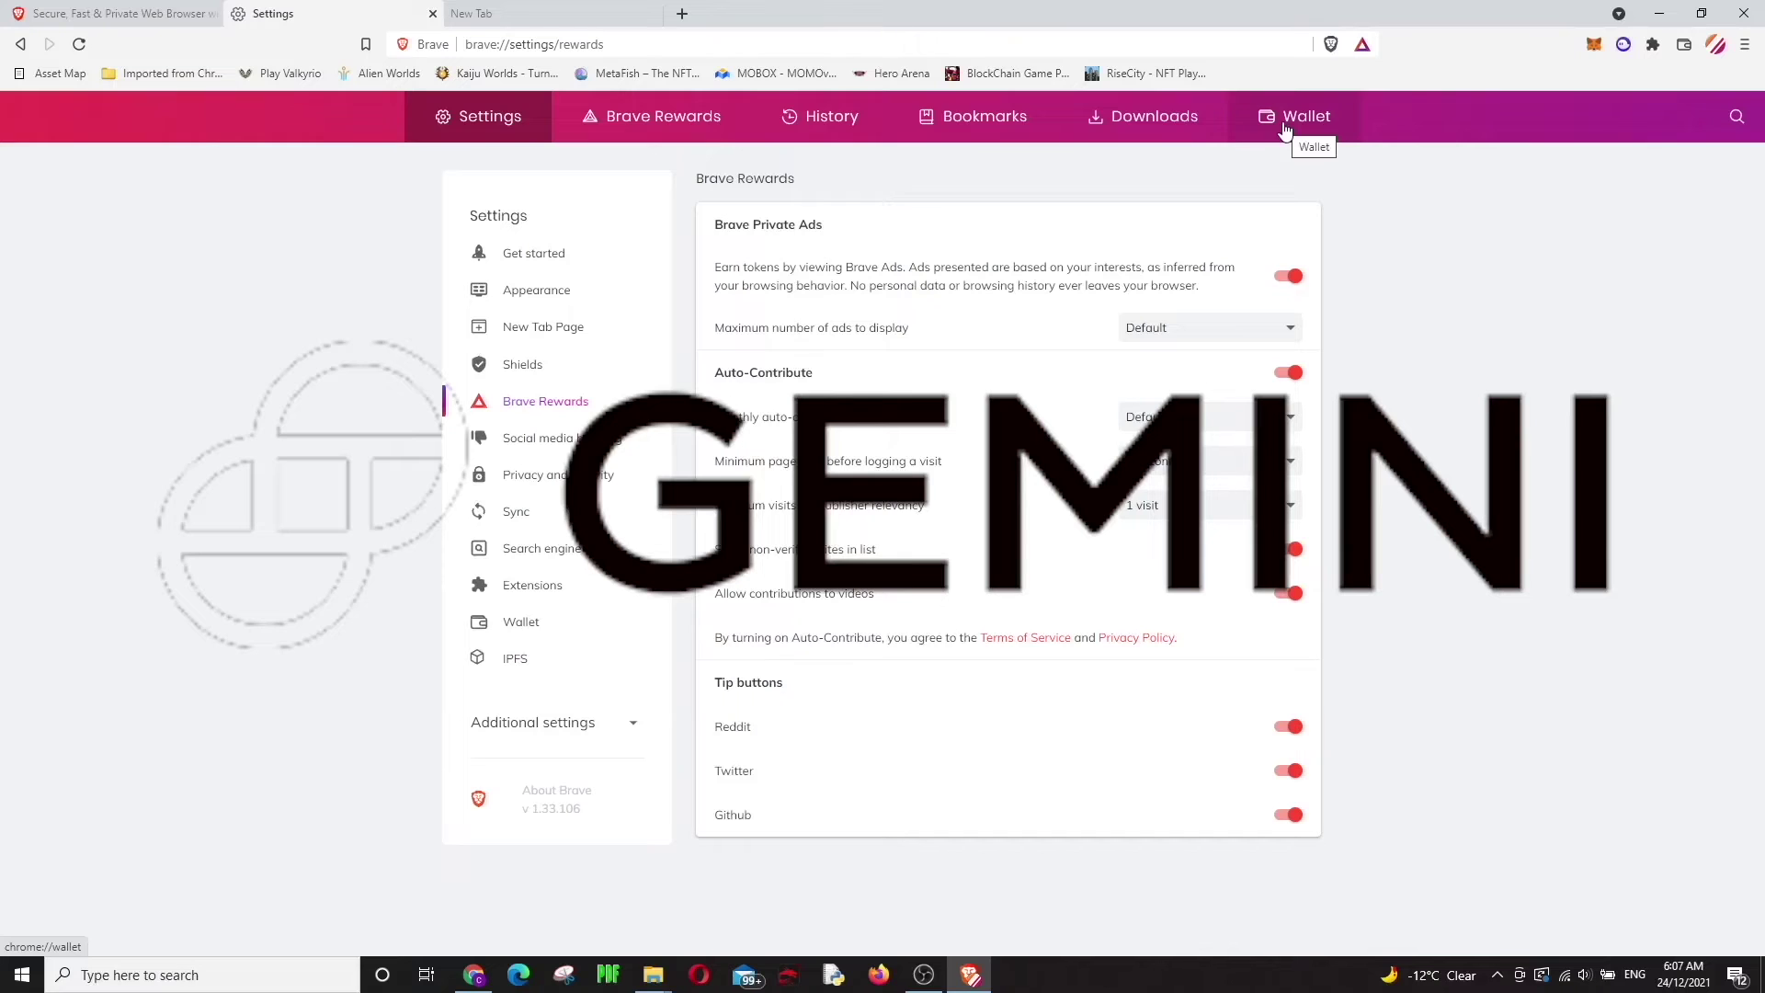
left_click(1284, 127)
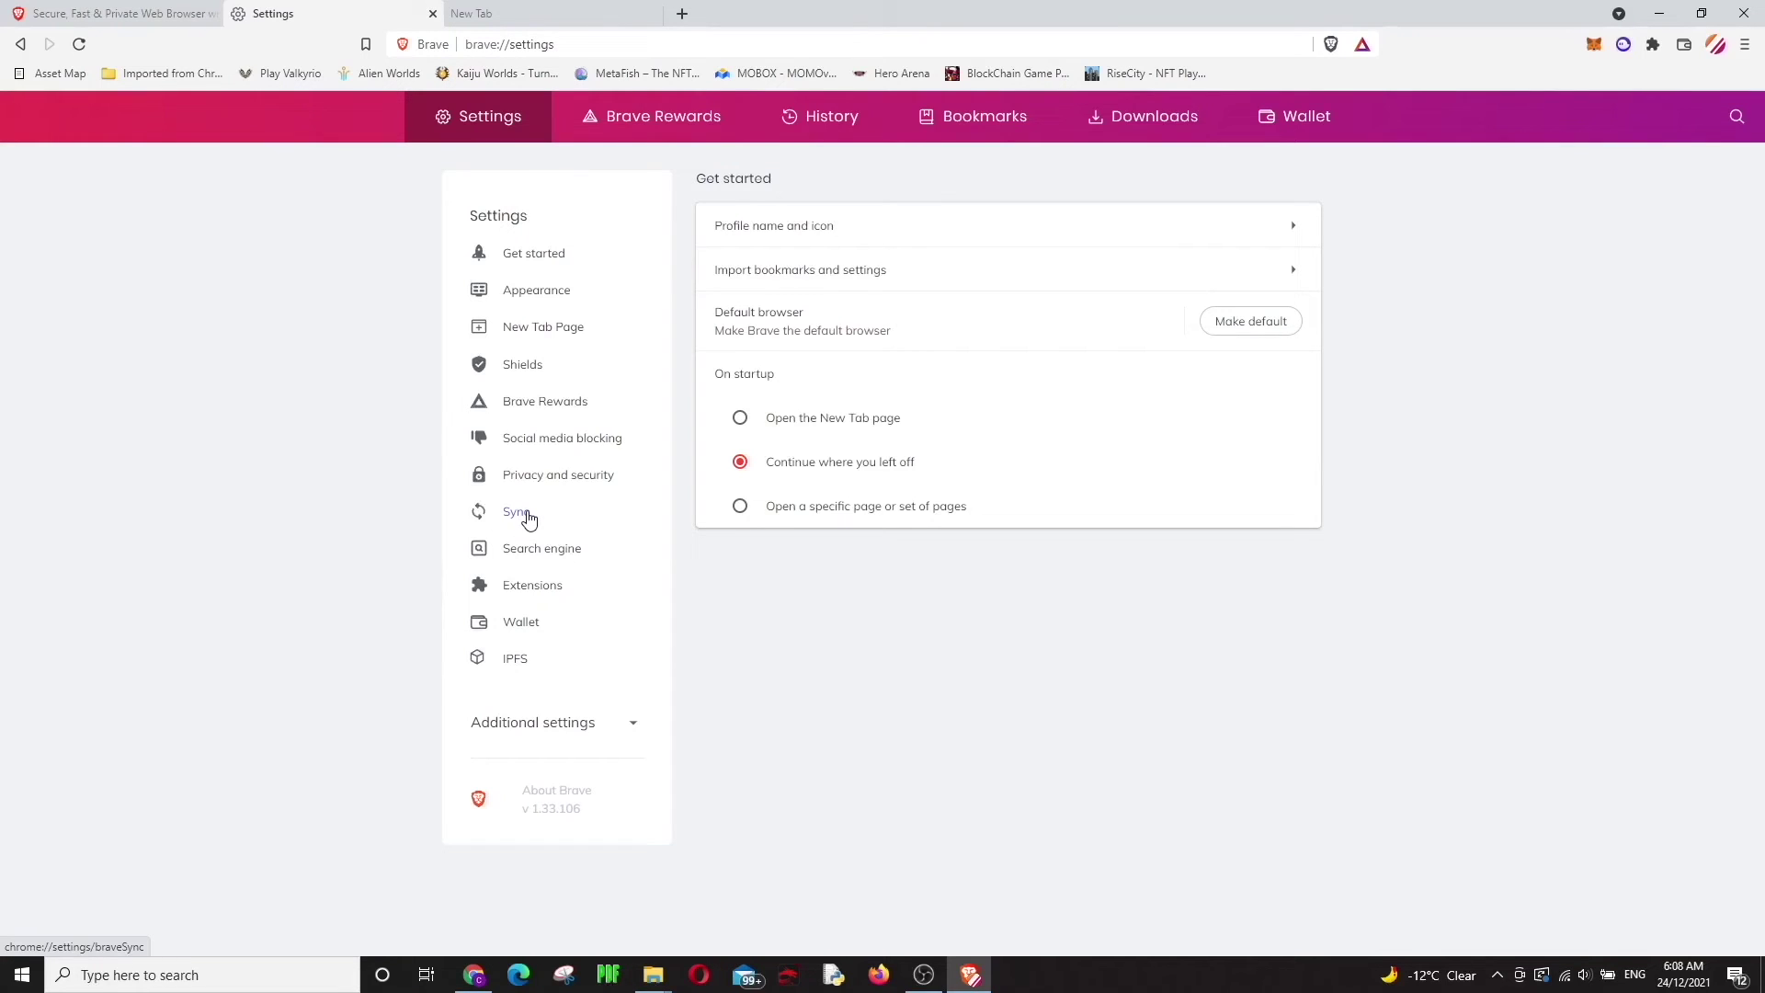
Open the management page for synced devices and review its sync data options.
left_click(533, 518)
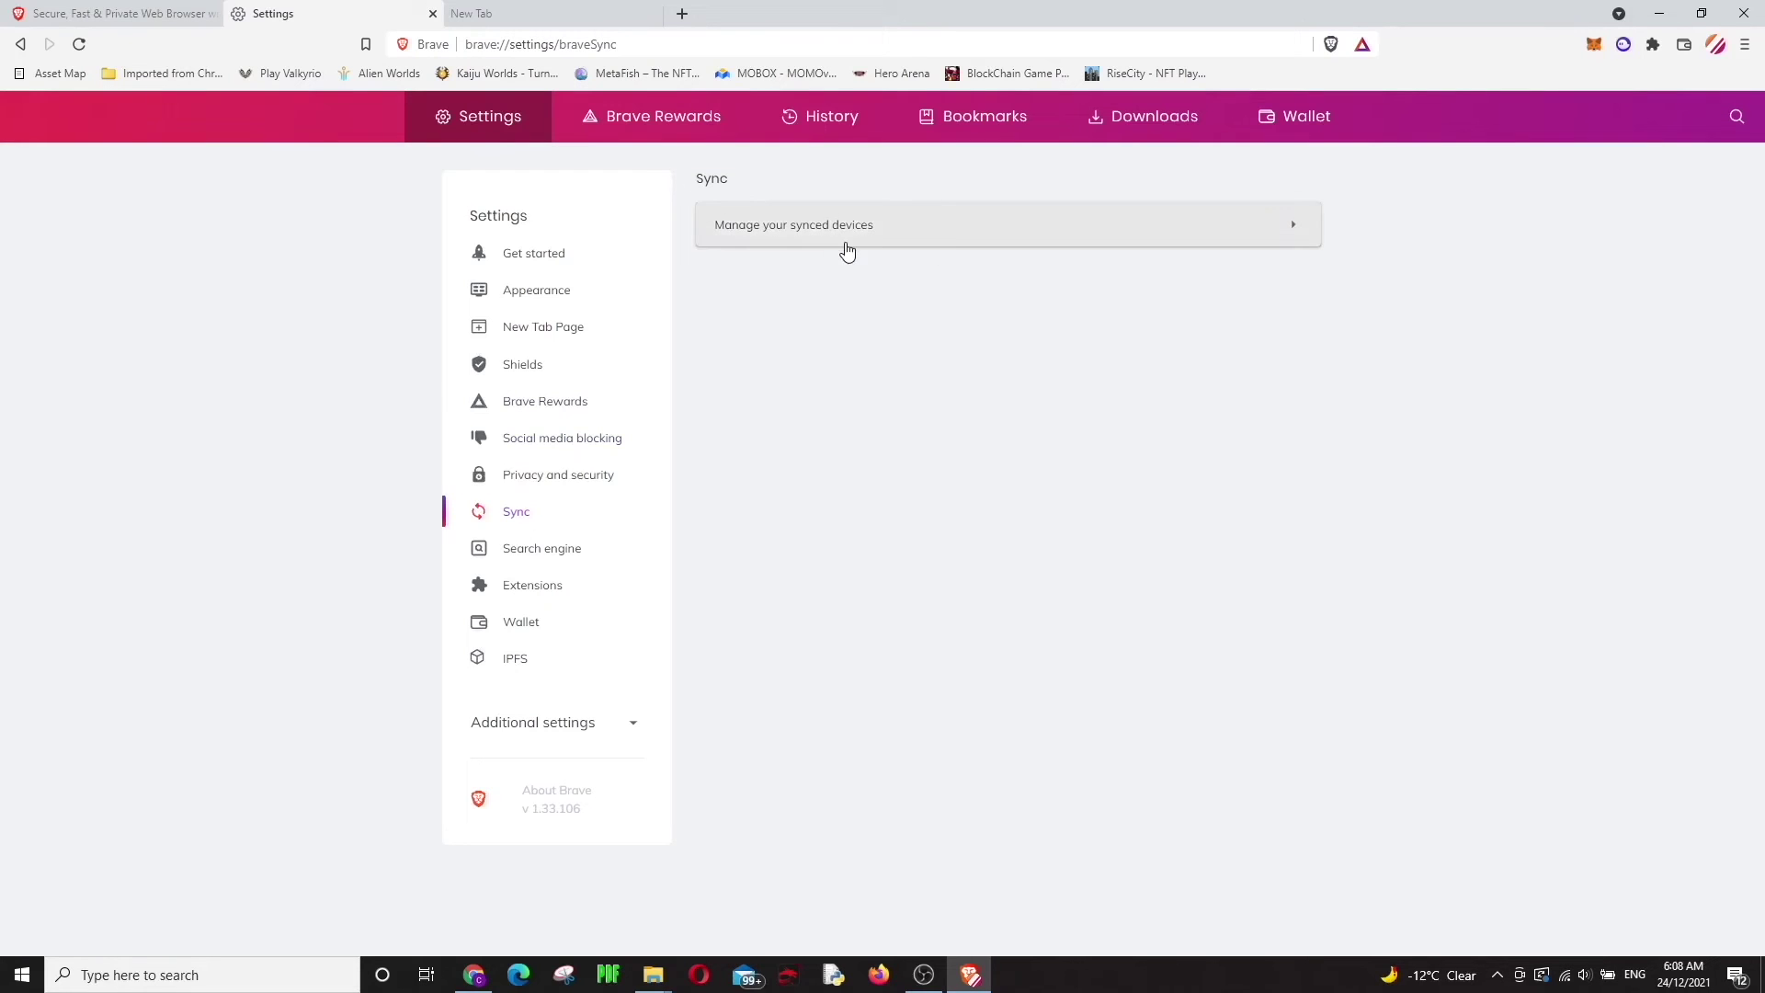
left_click(847, 251)
scroll(1414, 415, "down", 5)
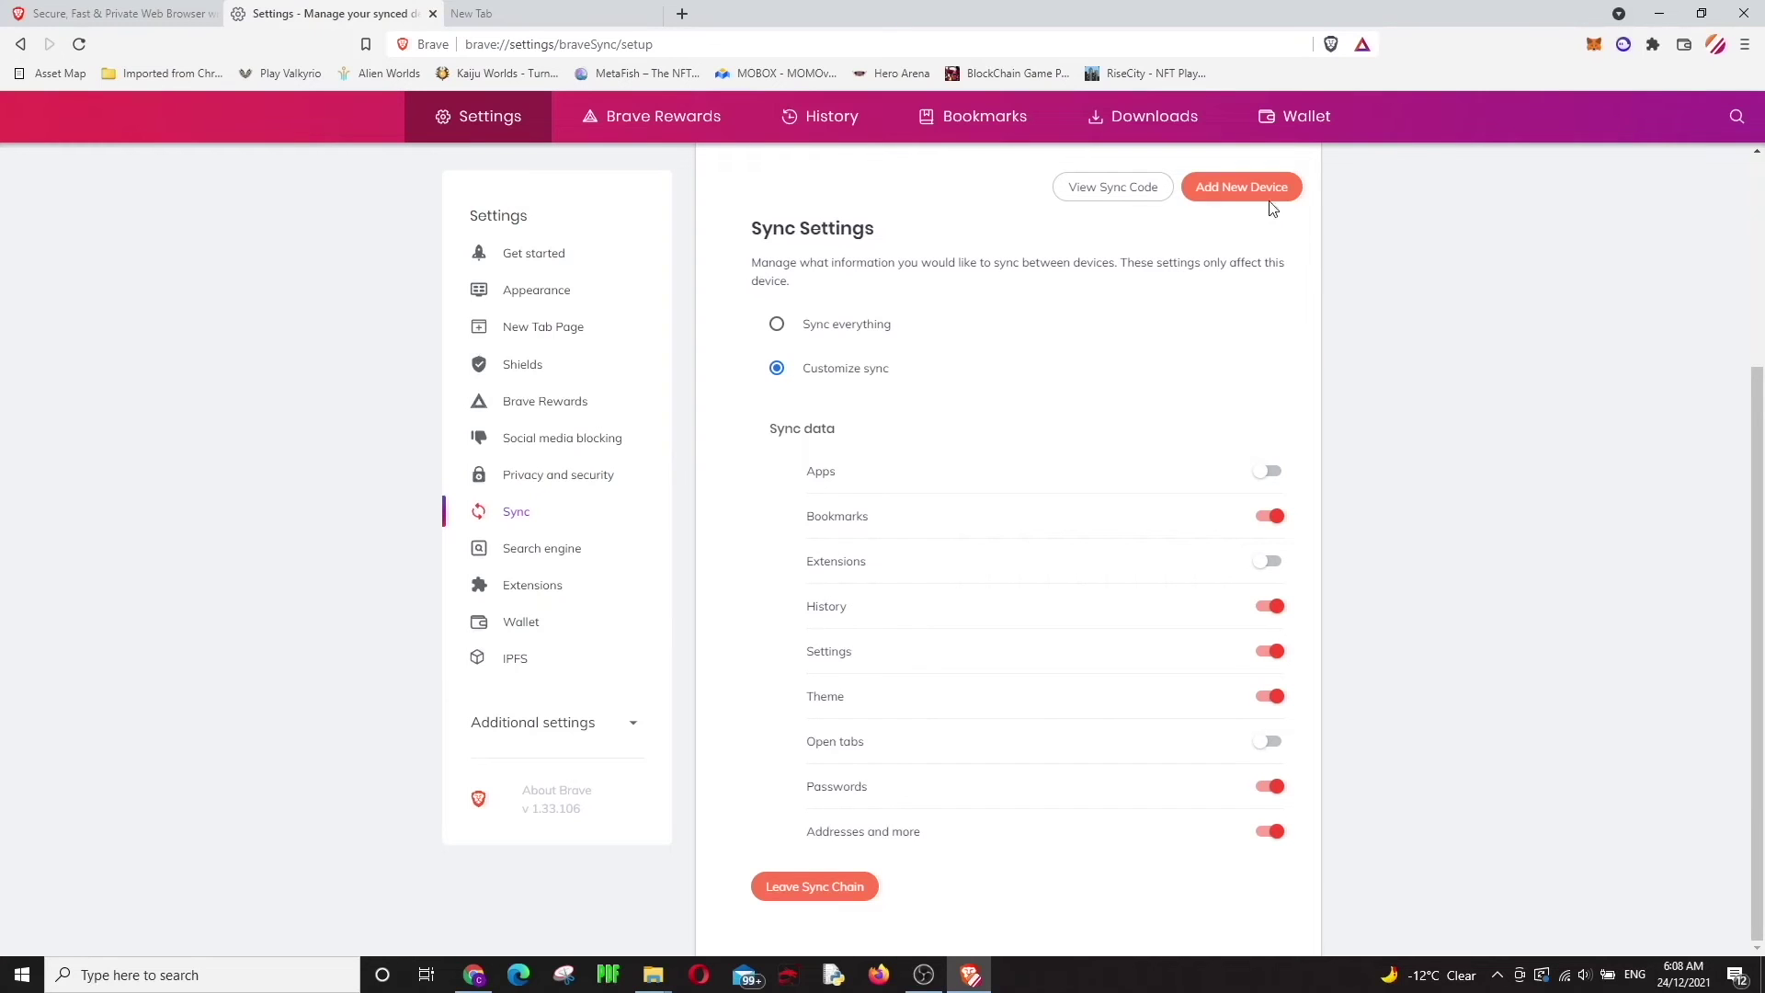
View the sync chain QR code and the sync chain code offered for adding a new device, and close both dialogs.
left_click(1234, 189)
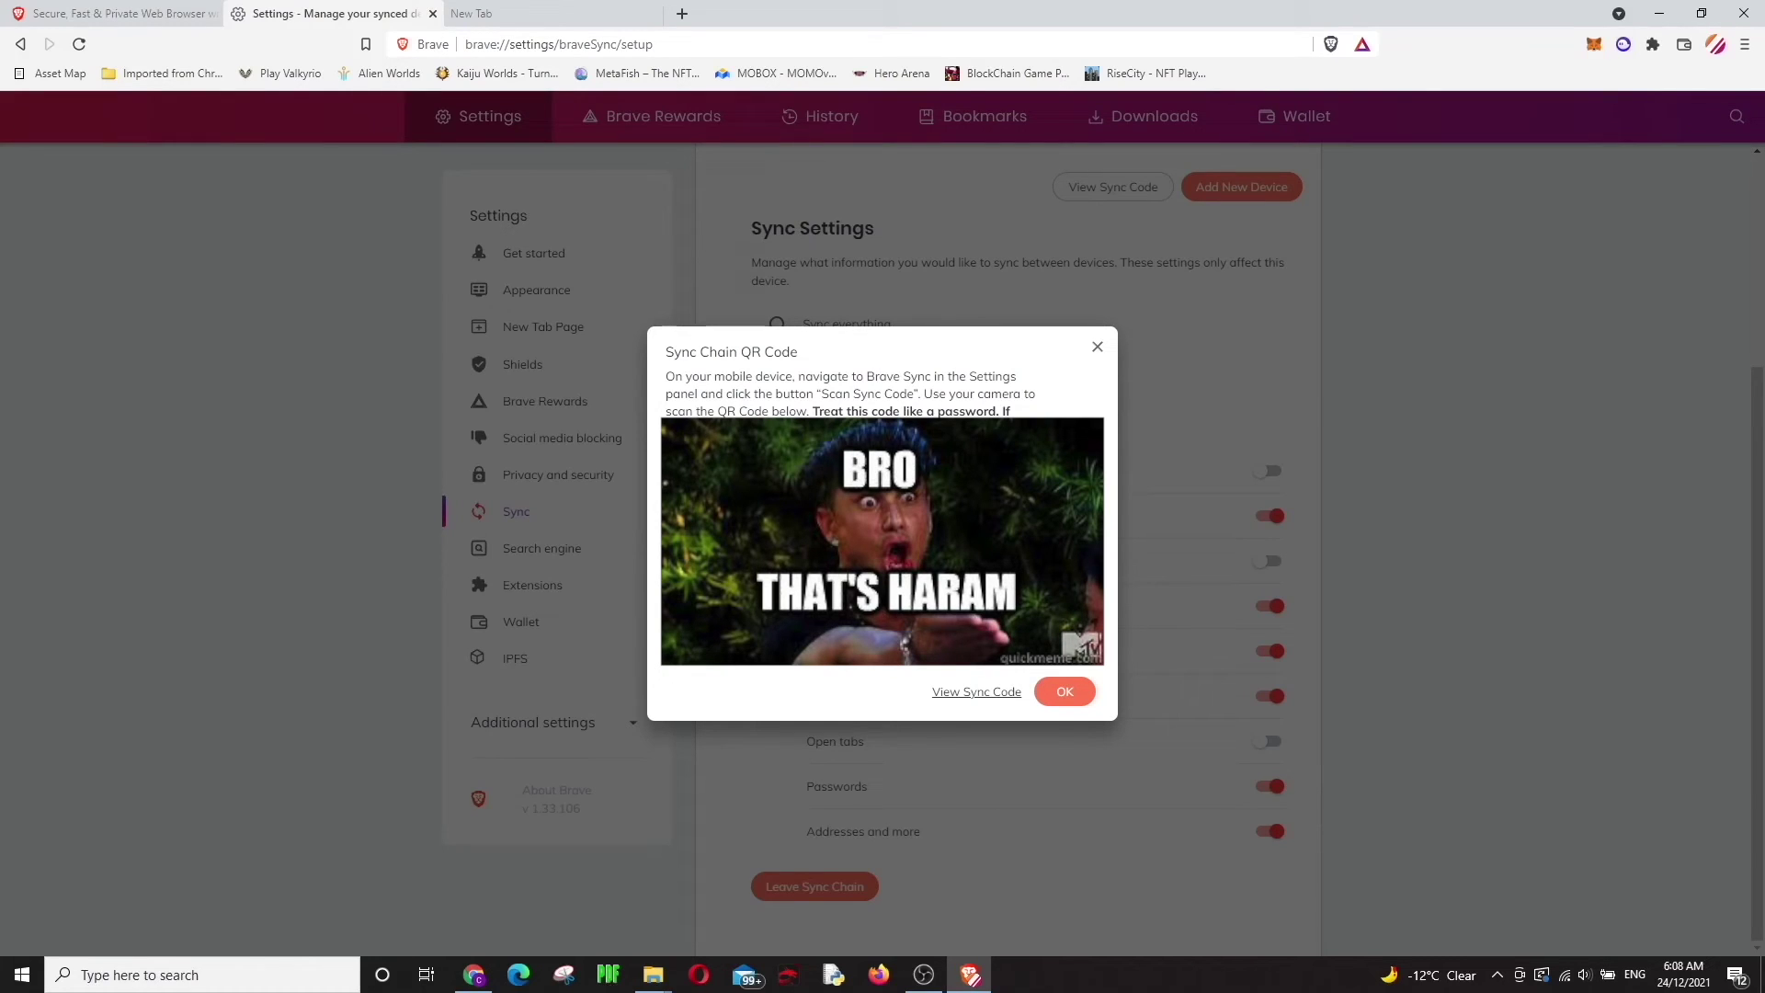
left_click(1097, 347)
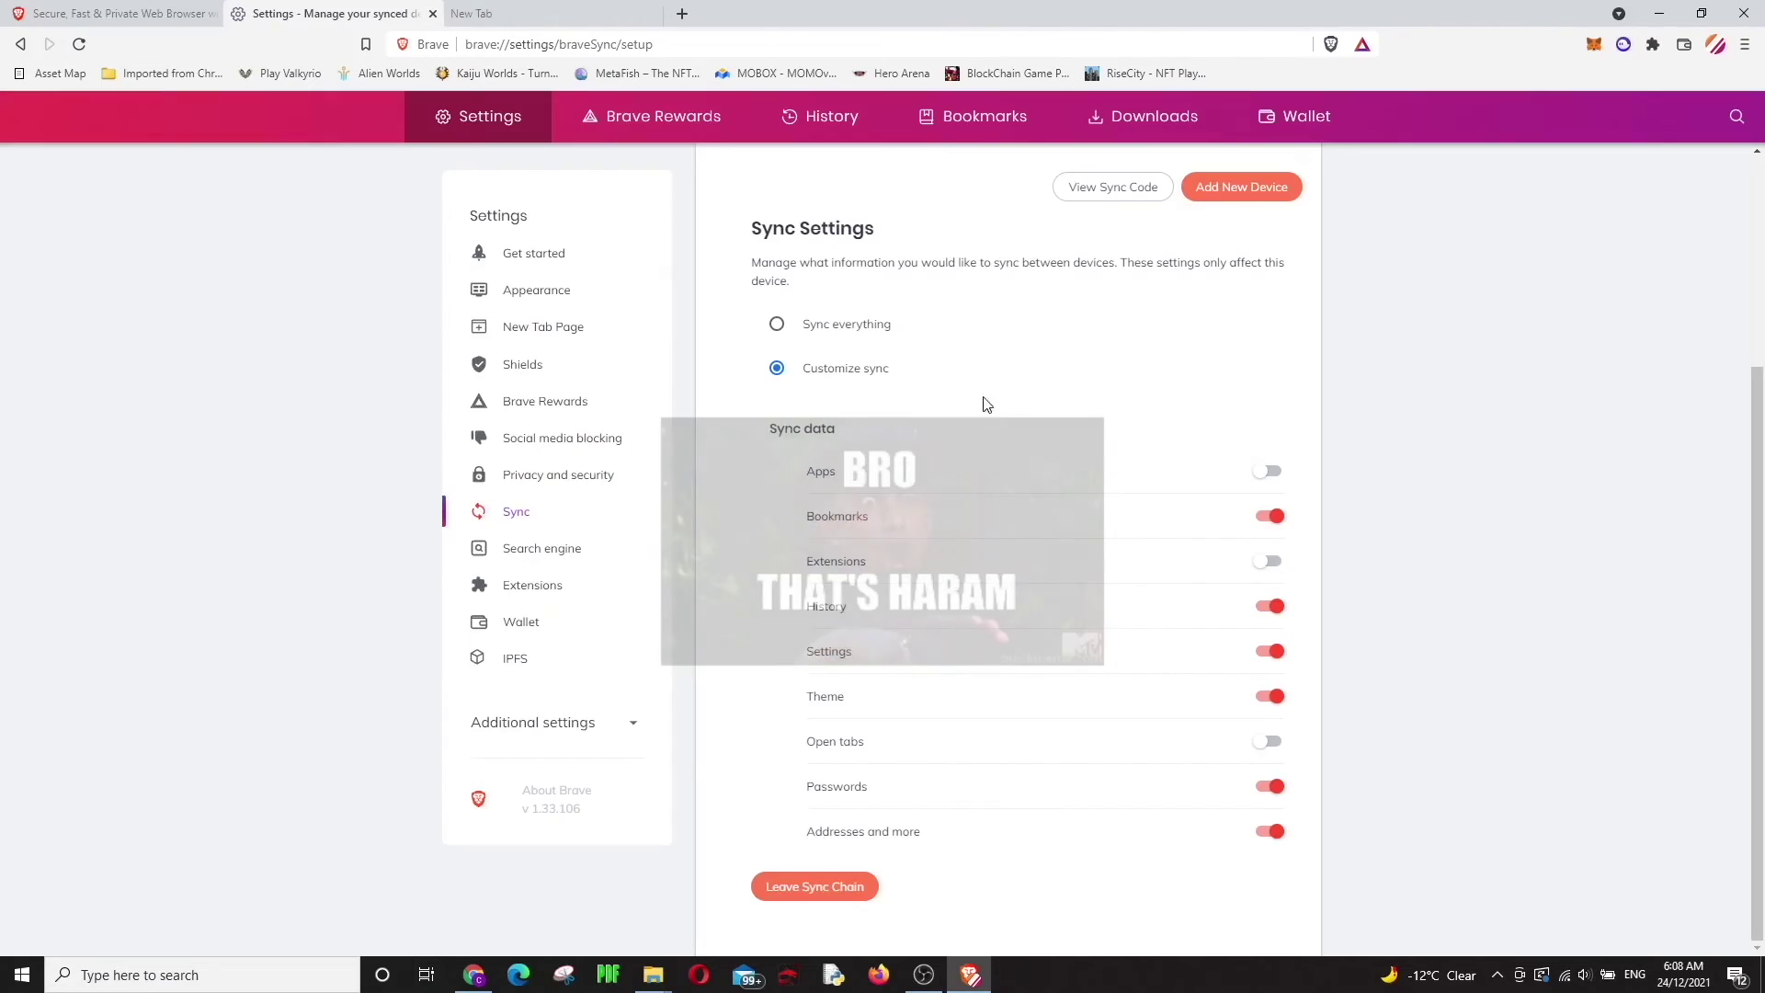
left_click(1226, 193)
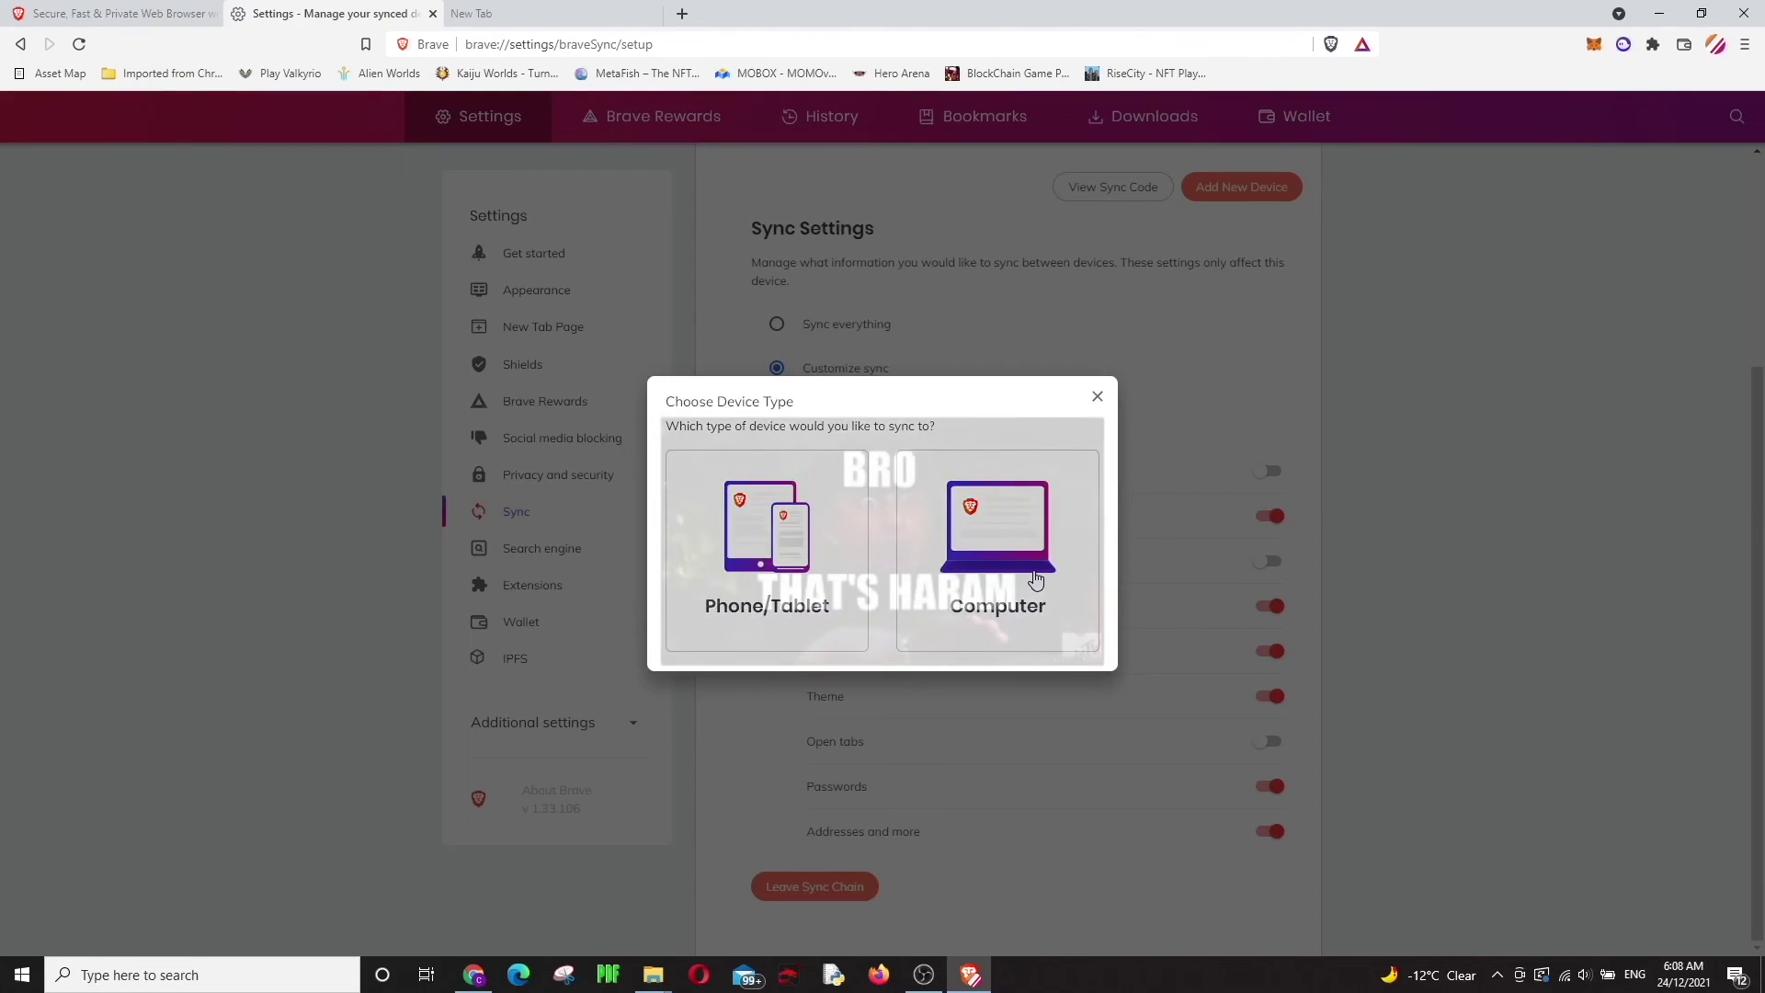
left_click(772, 552)
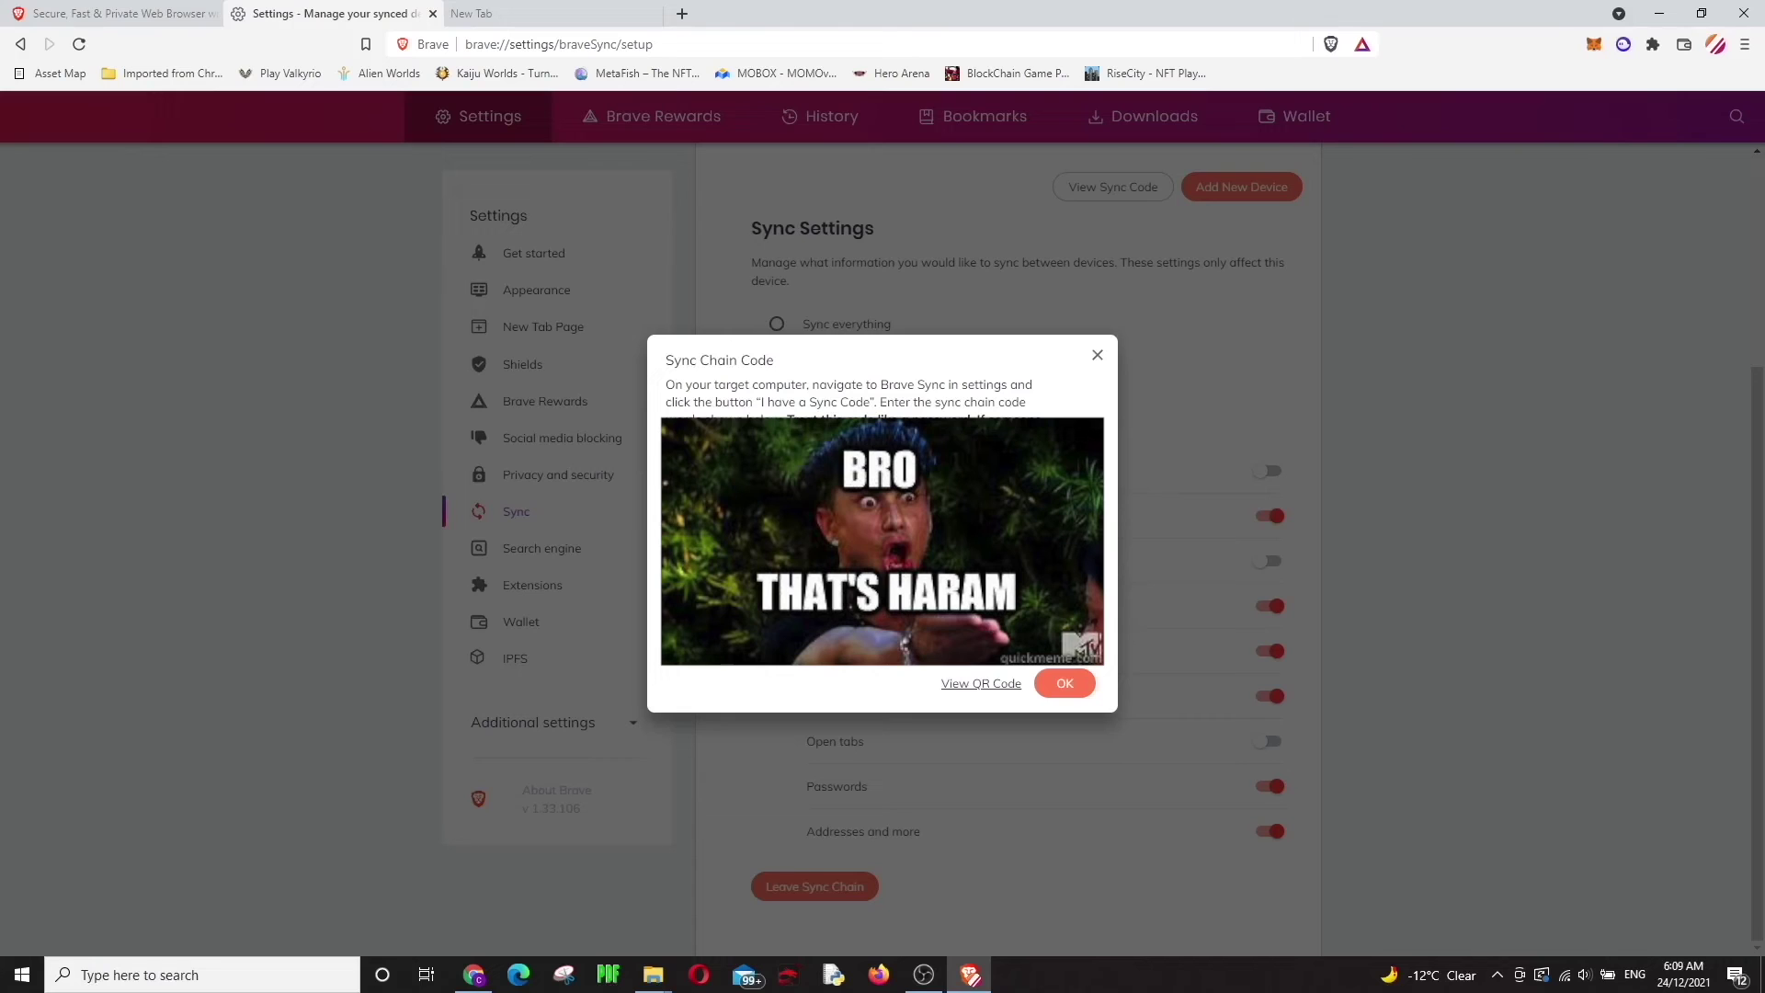
left_click(1097, 358)
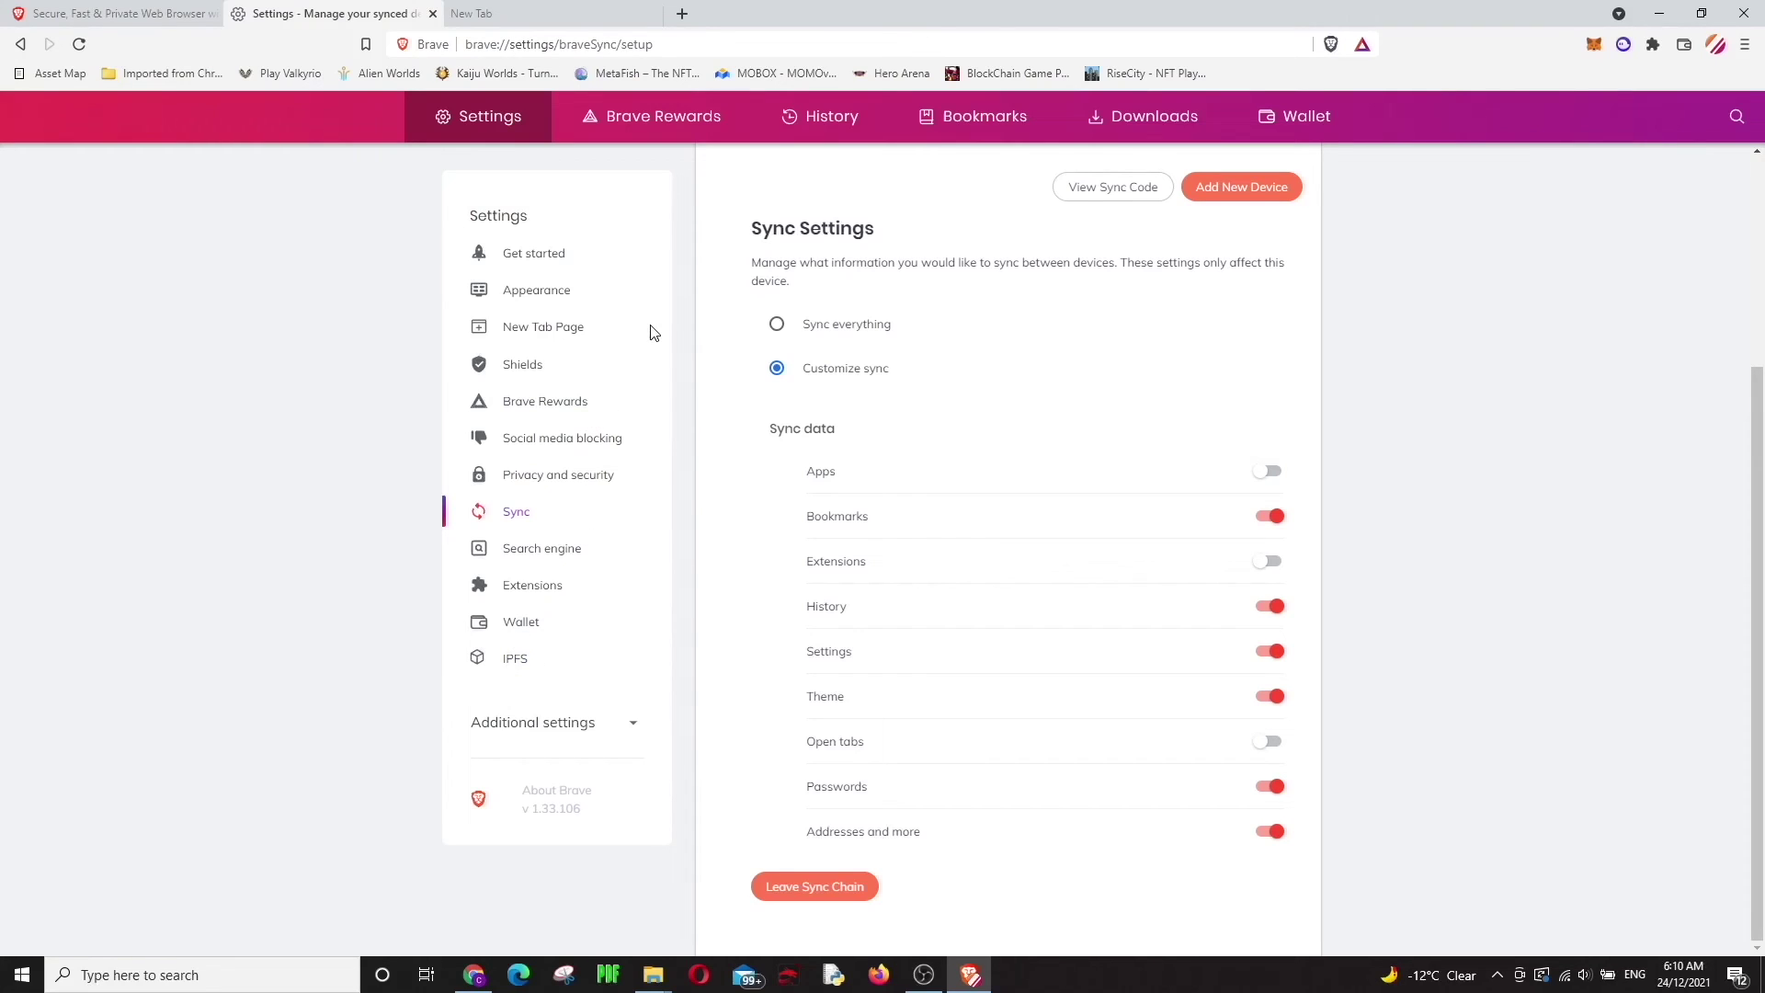
Open the Social media blocking settings.
left_click(551, 448)
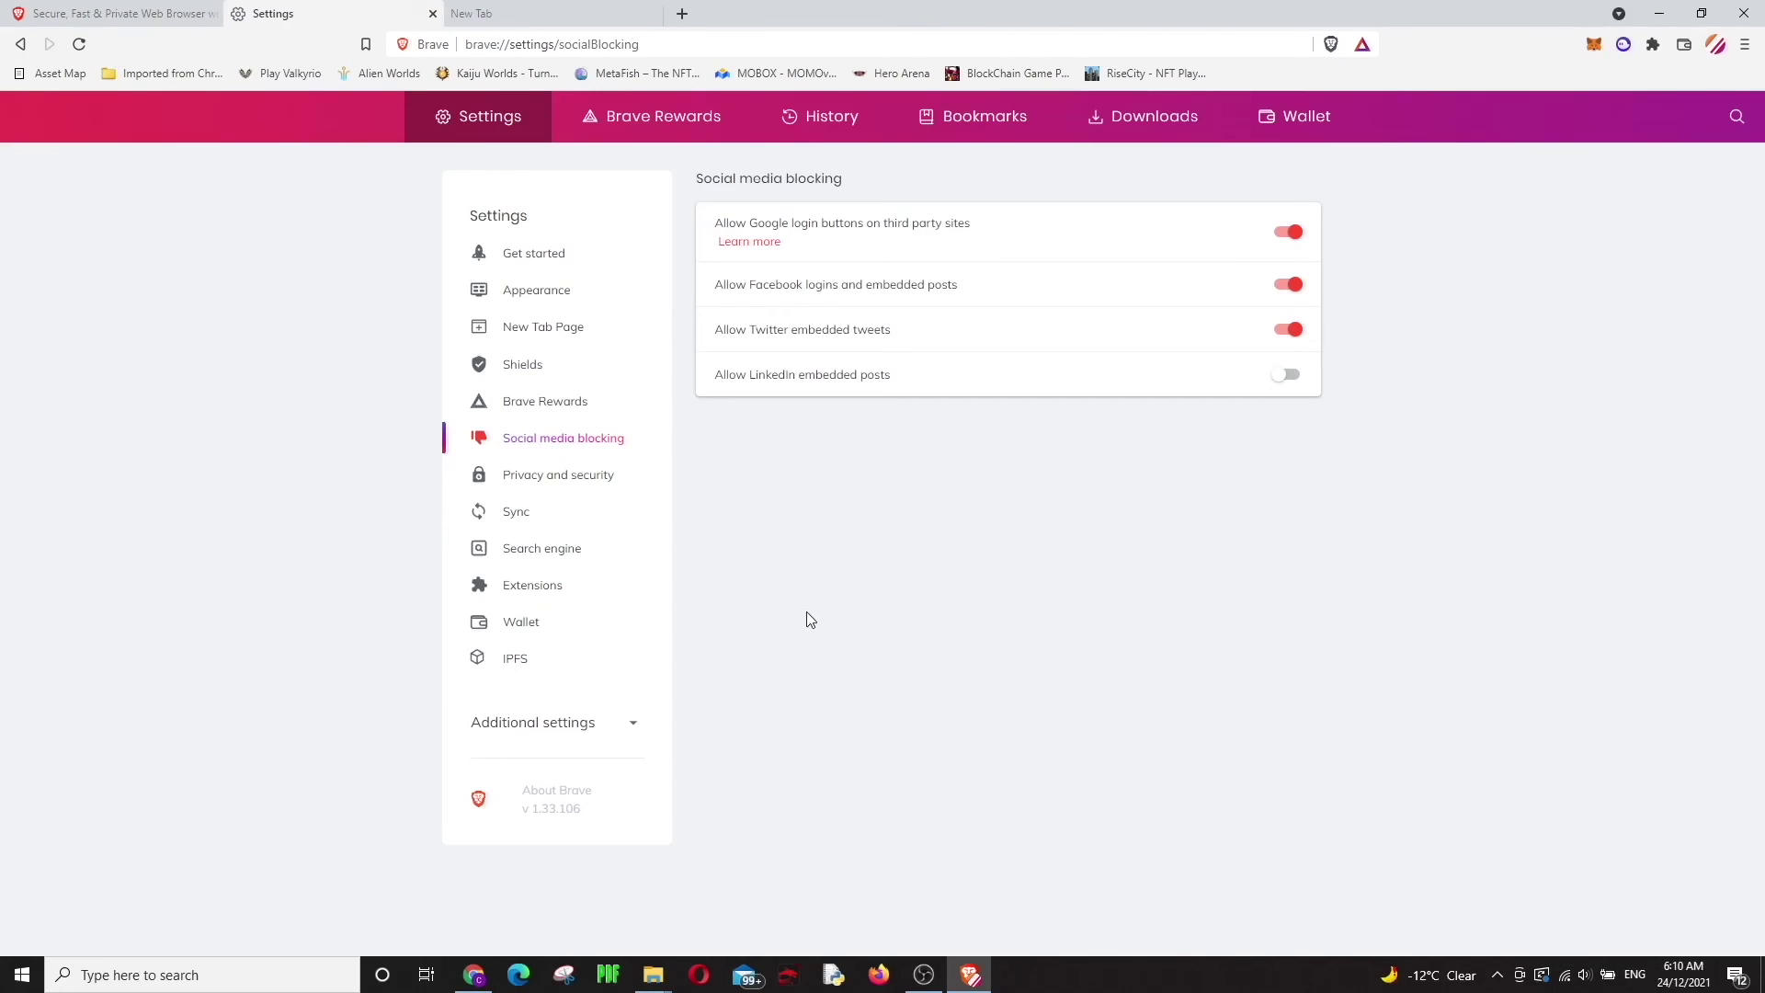
Load brave.com/talk in the spare new tab and read through the Brave Talk page.
left_click(599, 16)
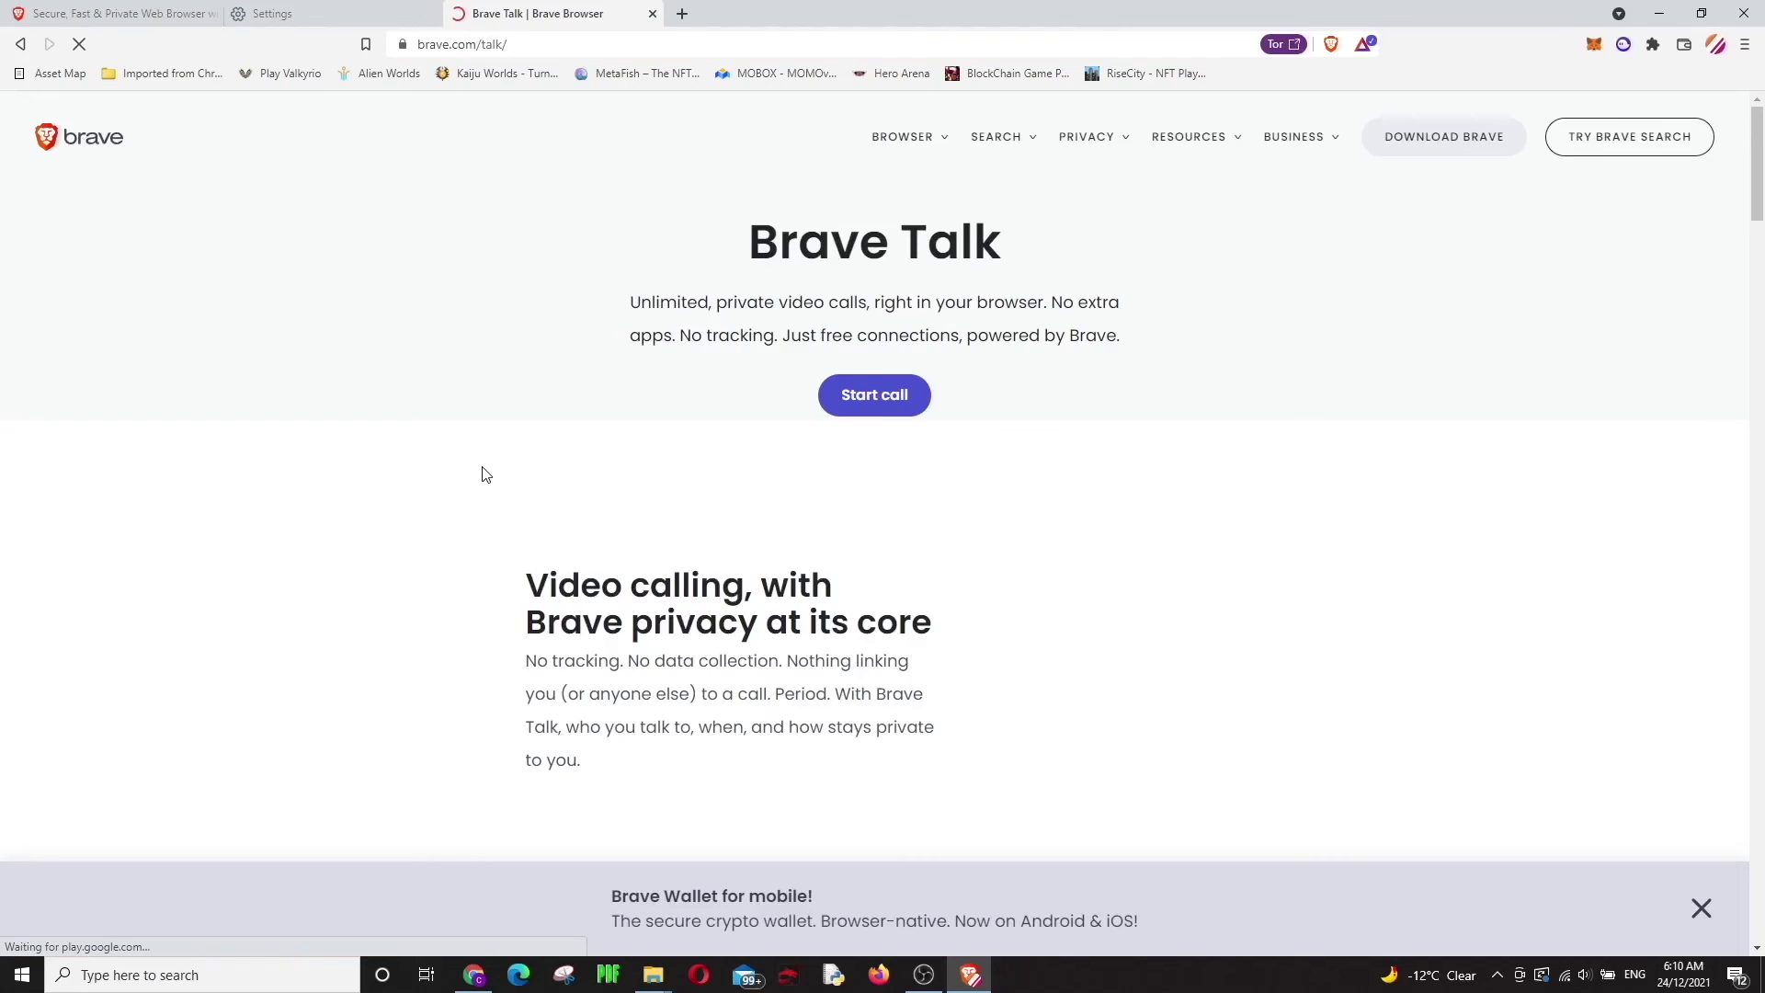
scroll(1121, 487, "down", 9)
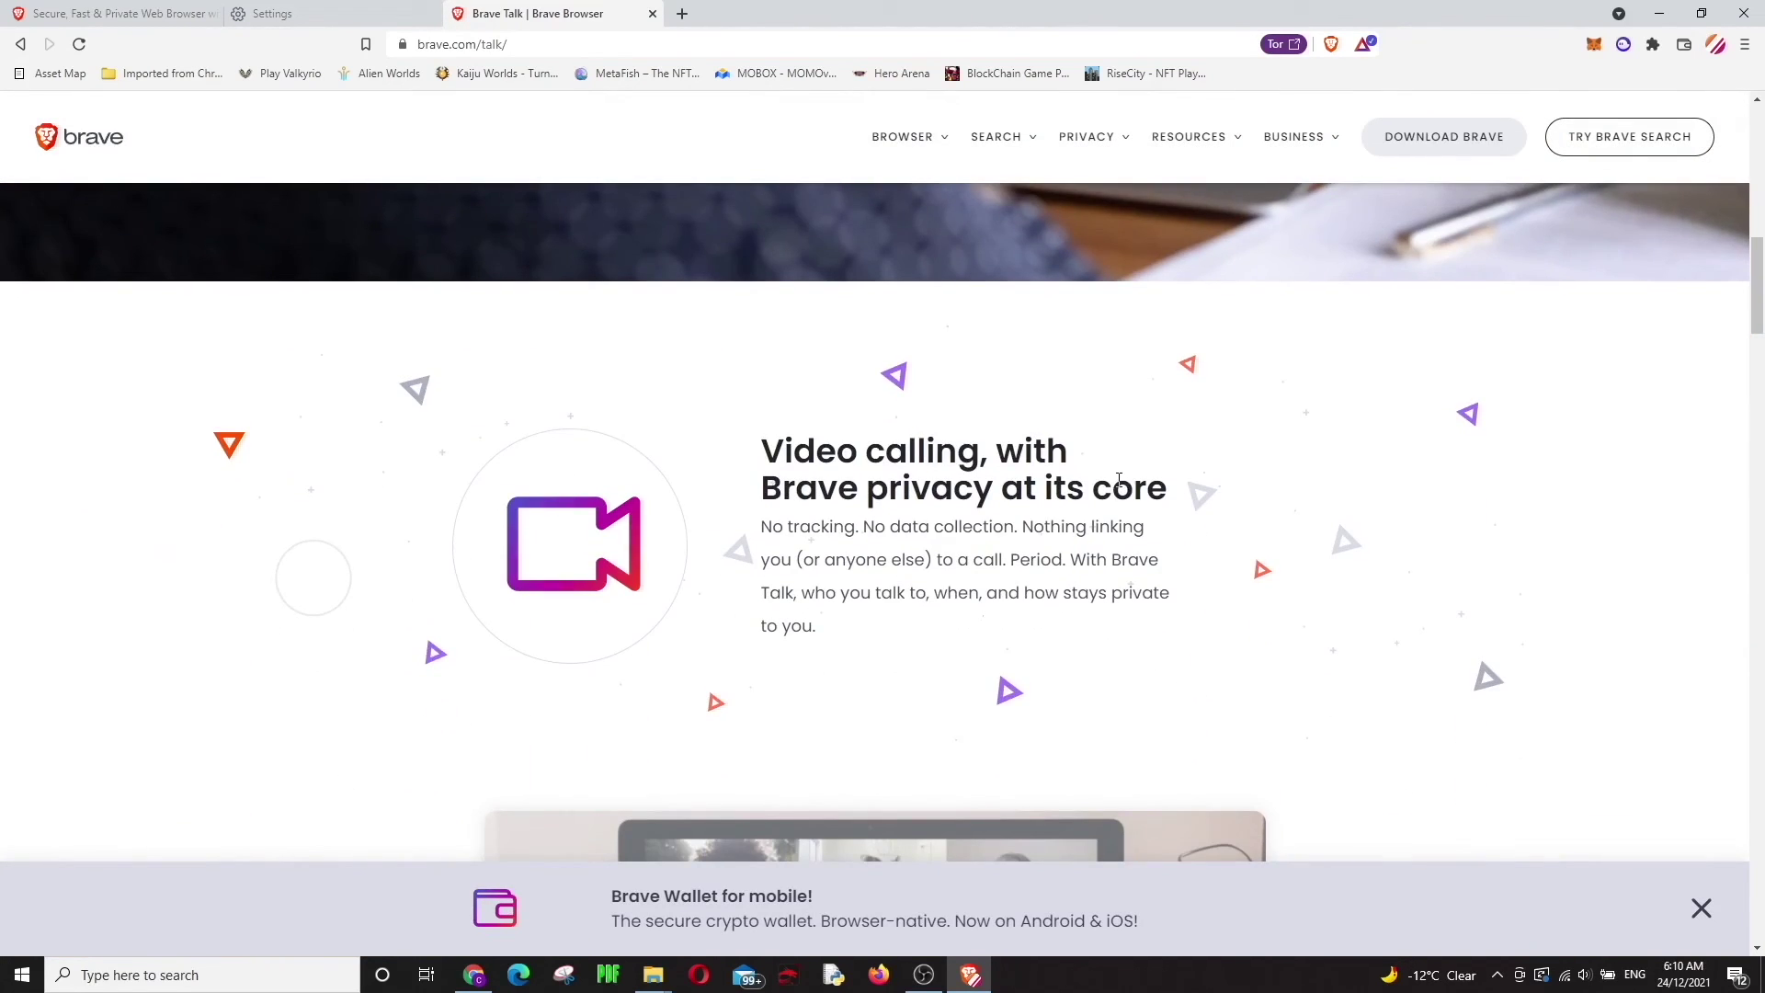
scroll(1119, 479, "up", 9)
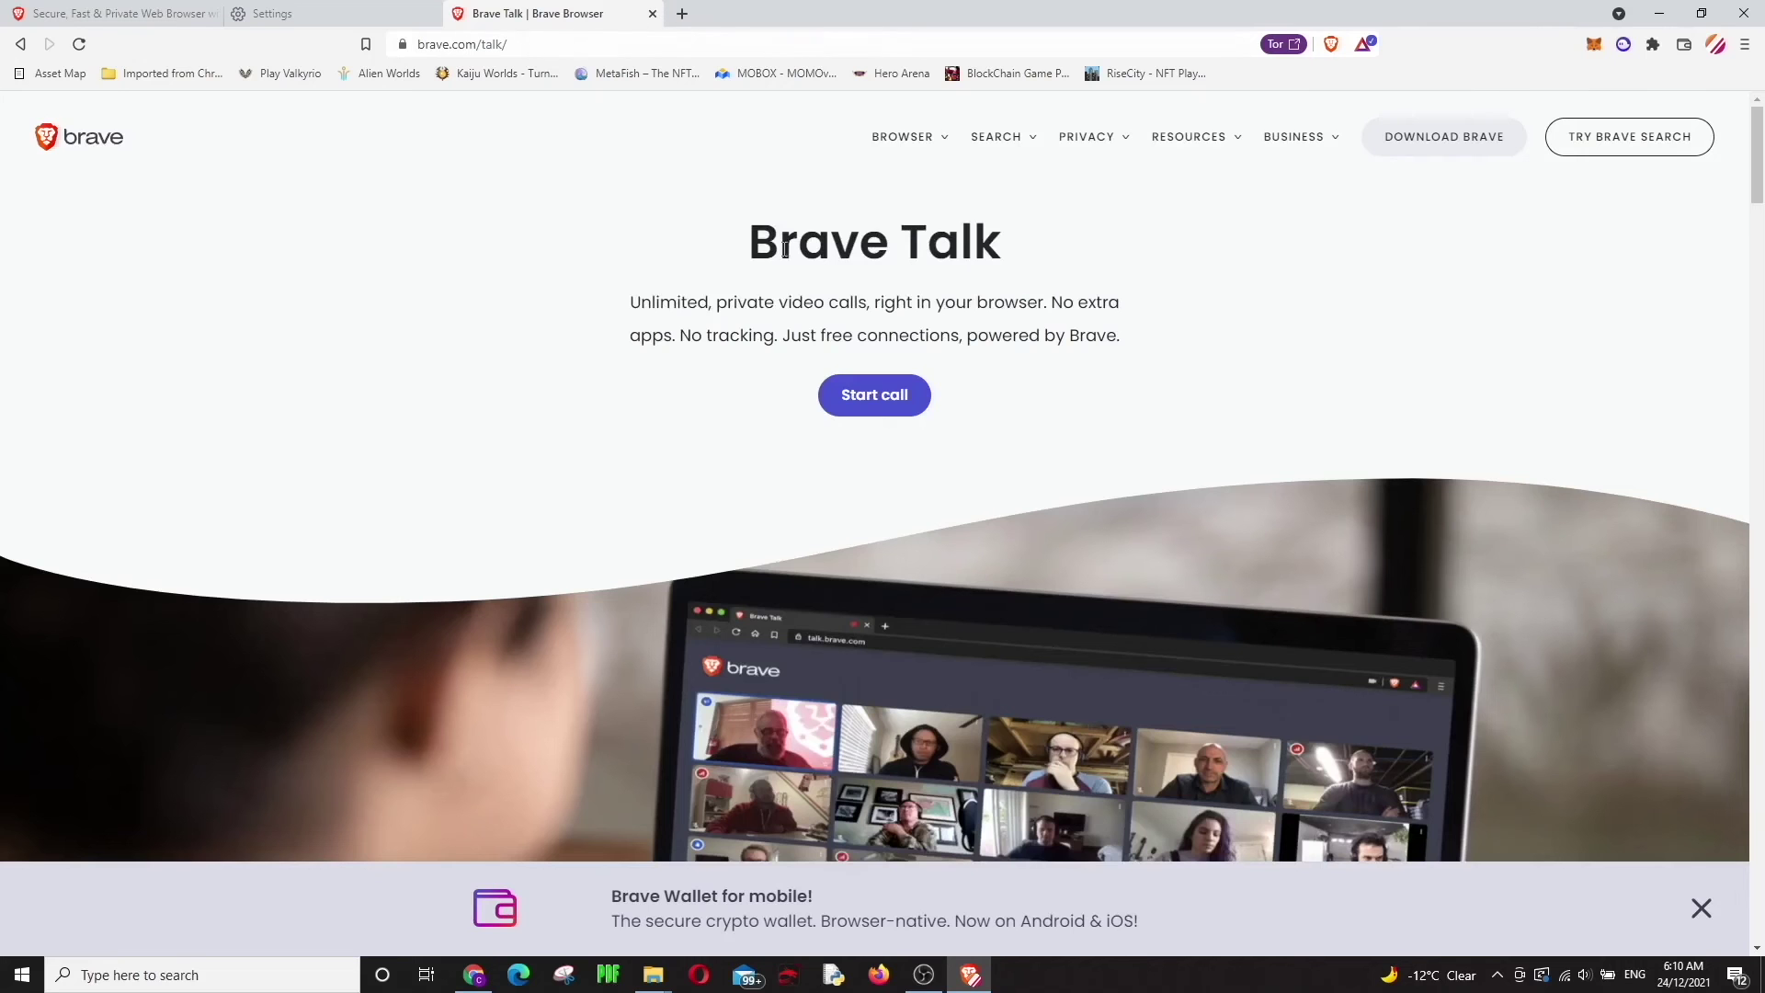
scroll(827, 599, "down", 14)
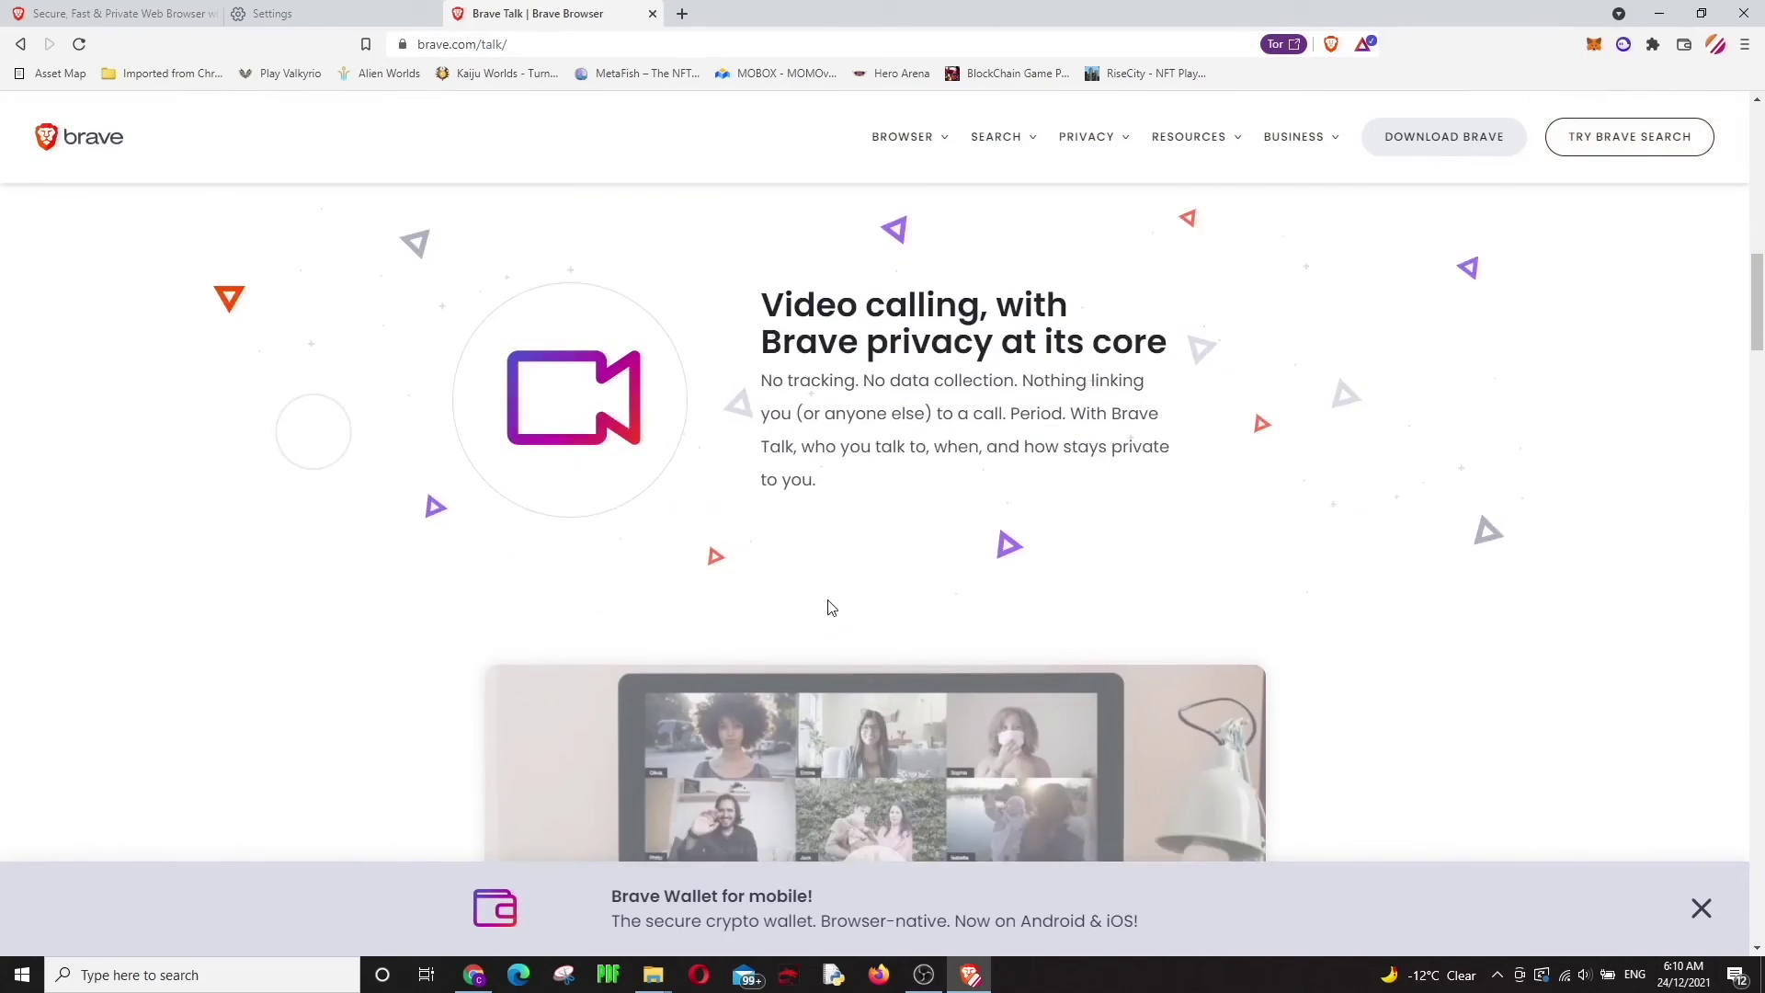
scroll(827, 599, "down", 5)
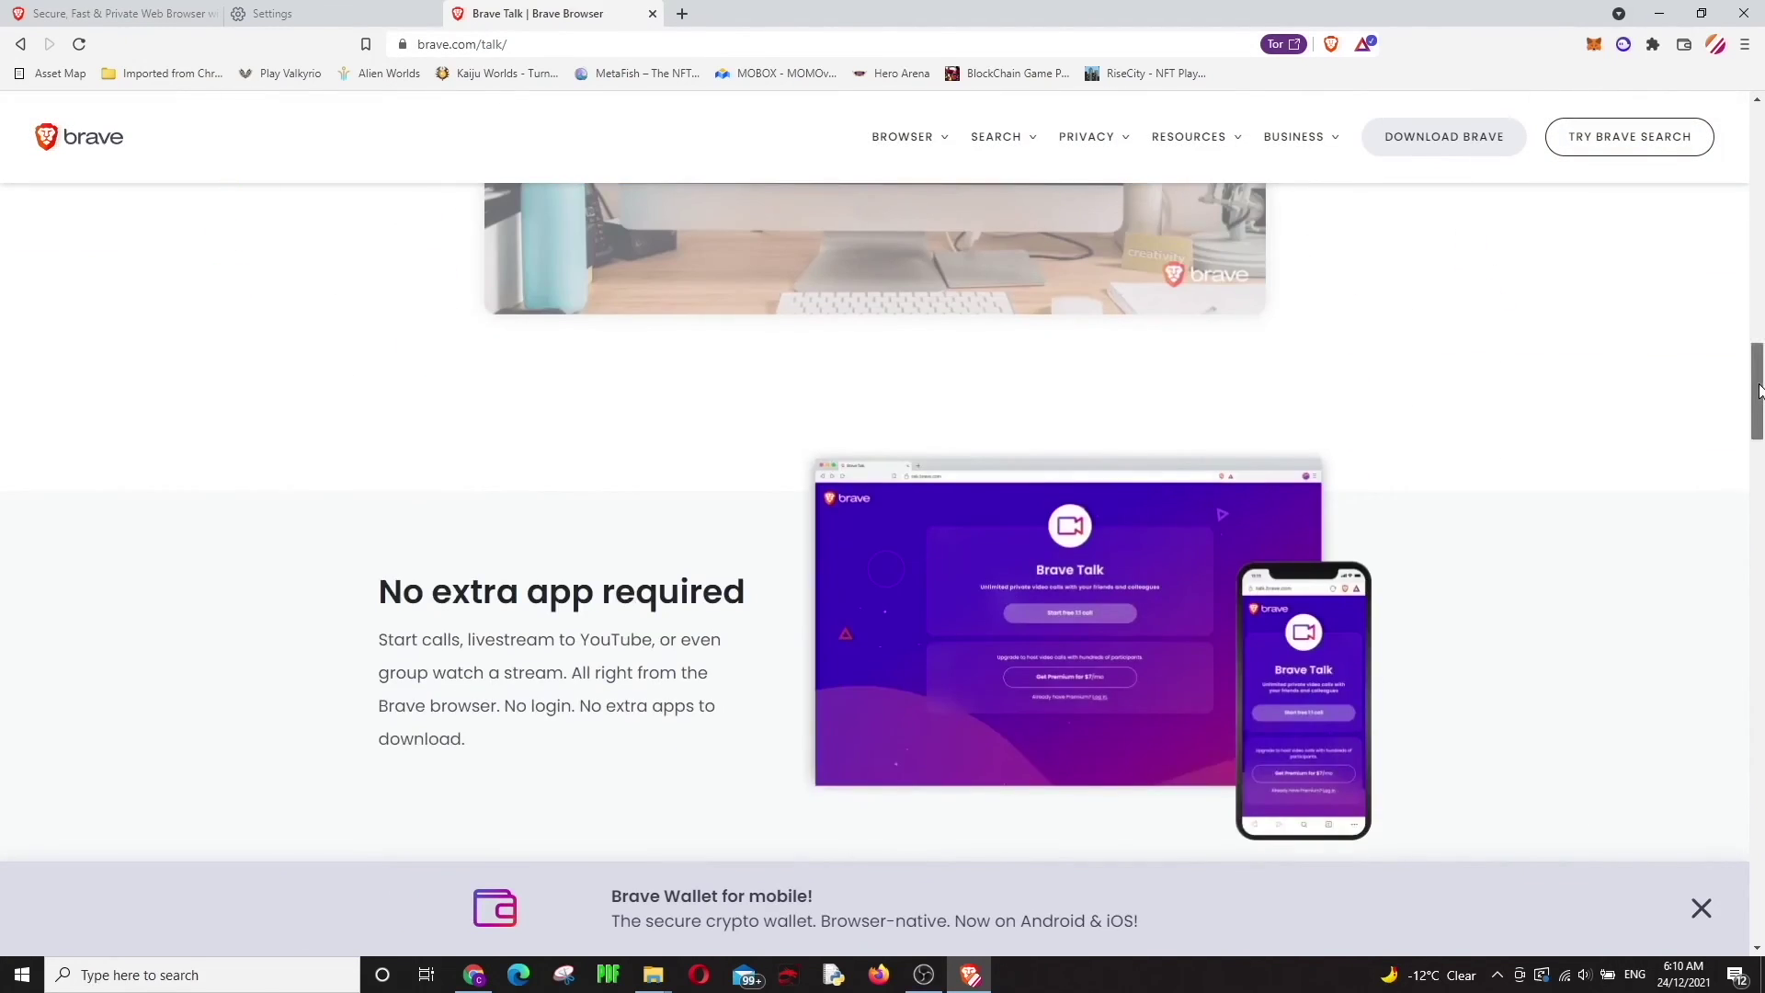
left_click_drag(1758, 391, 1758, 156)
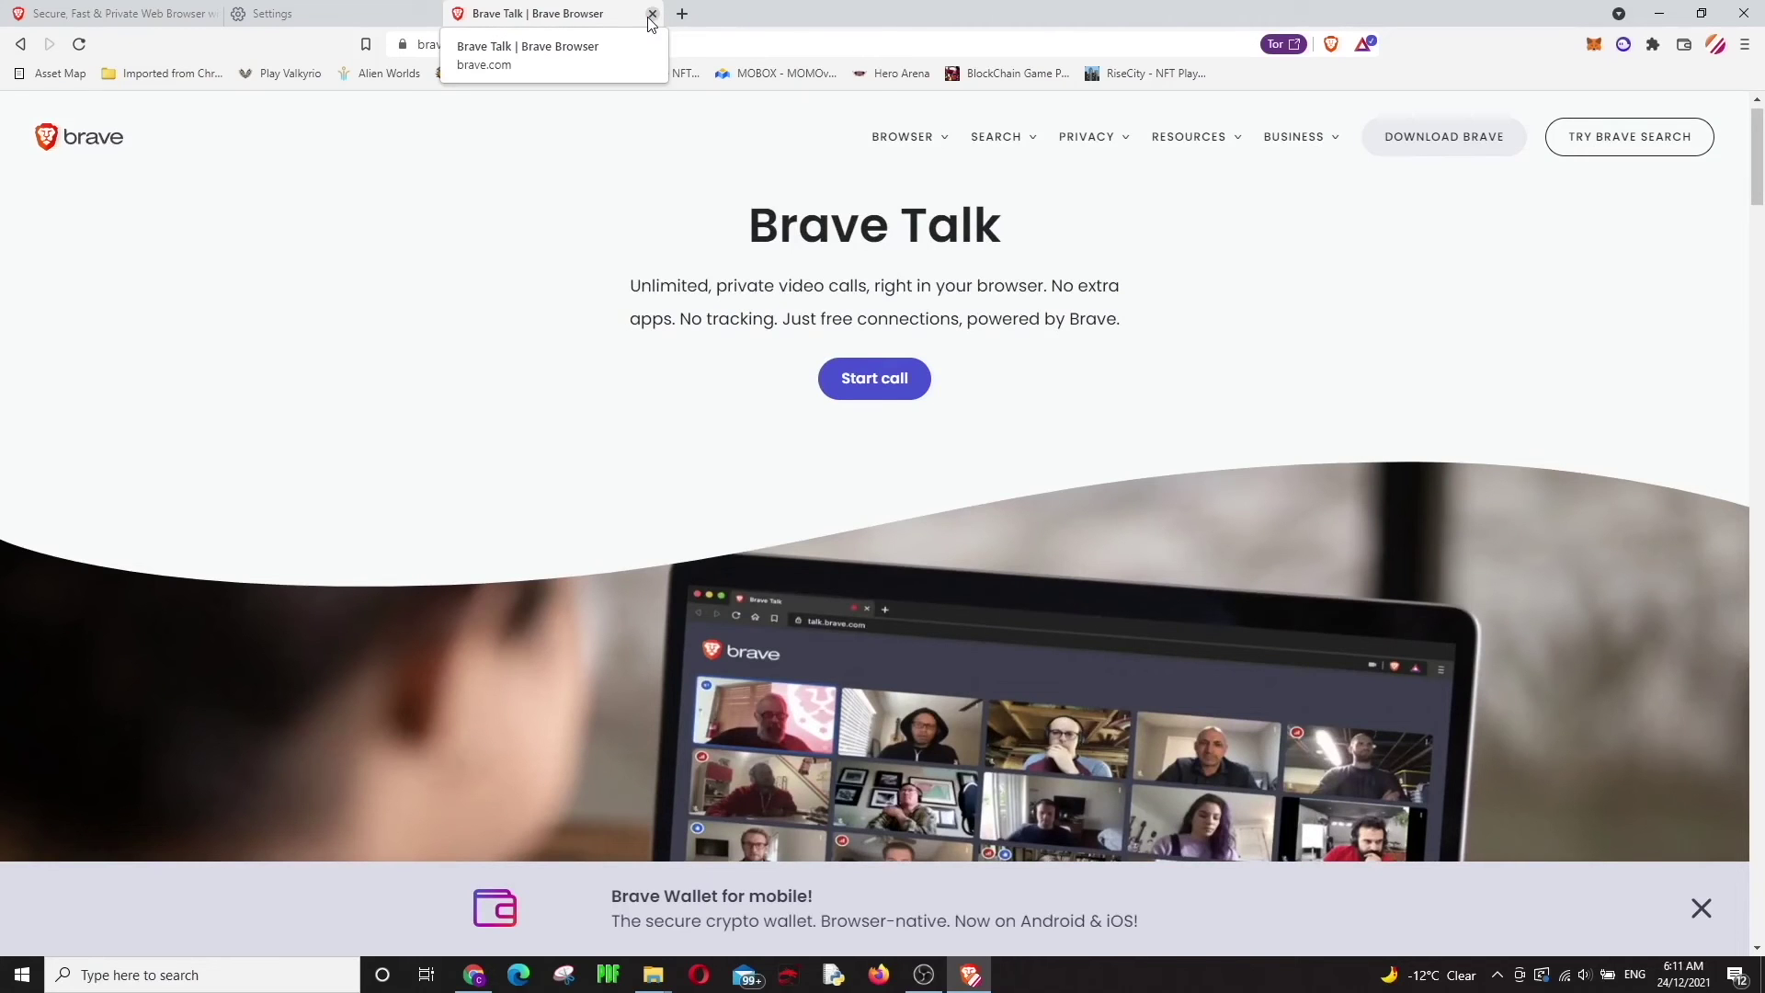
Load brave.com/firewall-vpn in the same tab and read through the Brave Firewall + VPN page down to its FAQ.
left_click(530, 52)
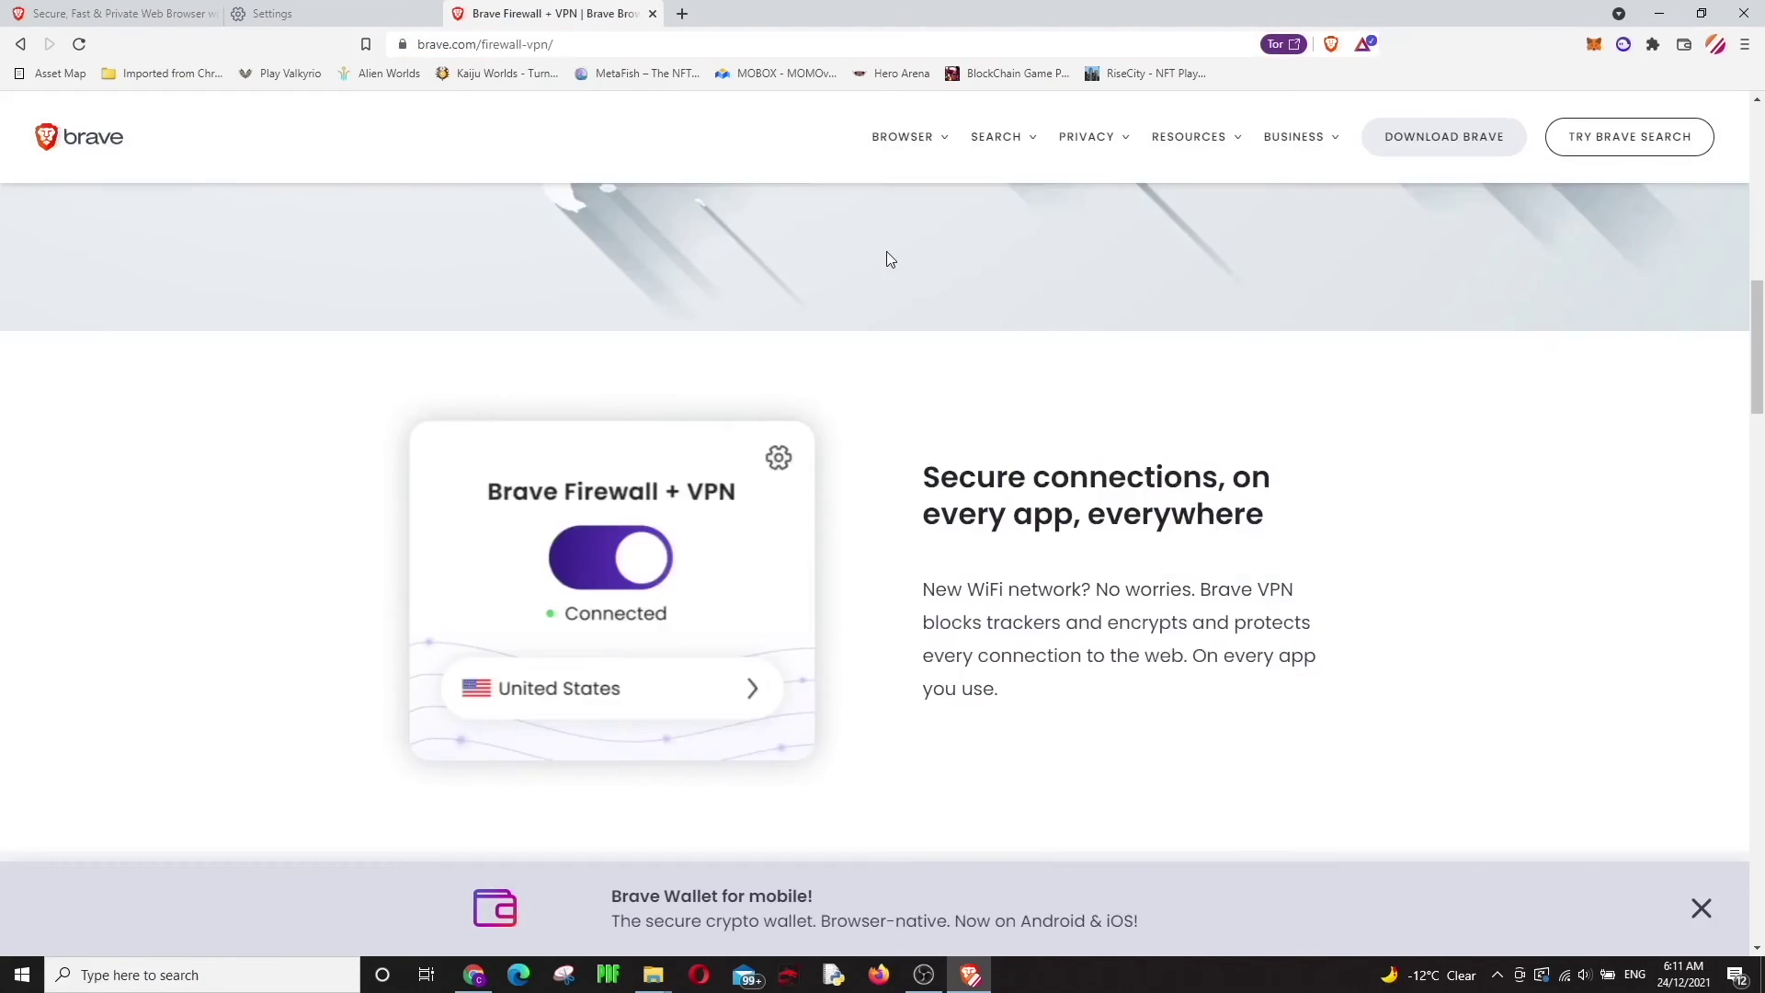
scroll(887, 260, "up", 4)
scroll(889, 259, "up", 5)
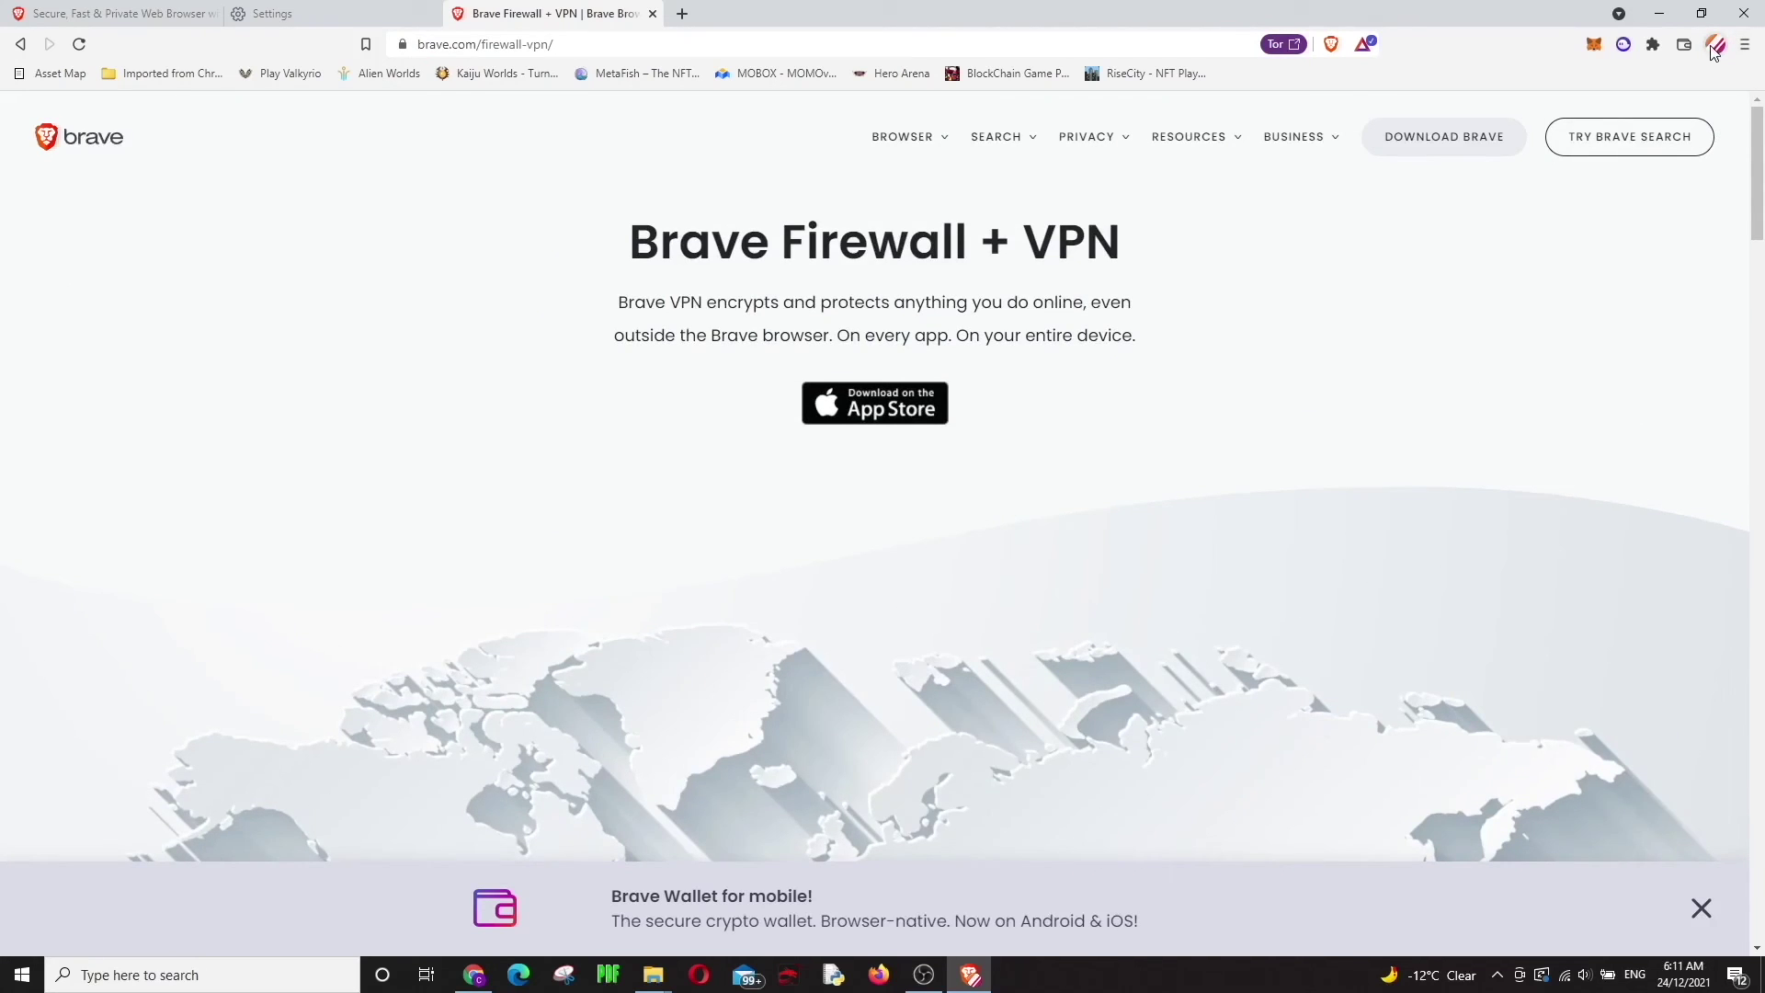
scroll(950, 658, "down", 12)
scroll(949, 658, "up", 12)
scroll(1317, 438, "down", 10)
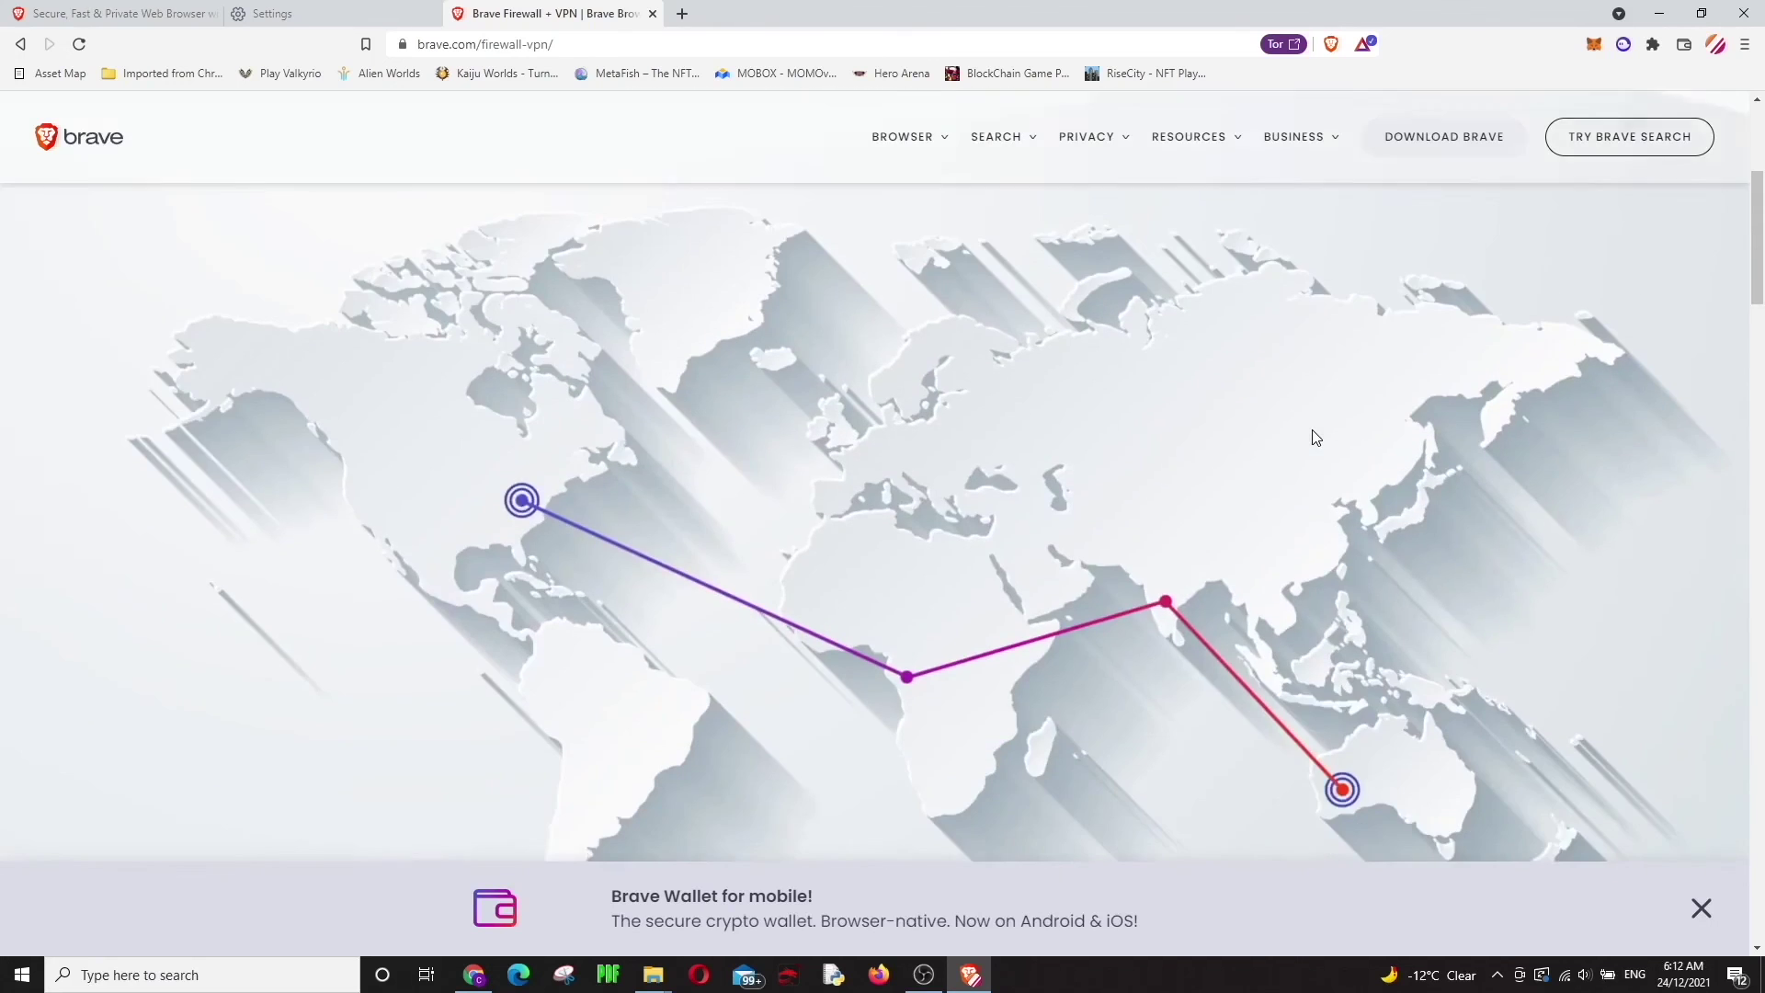
scroll(1313, 432, "down", 15)
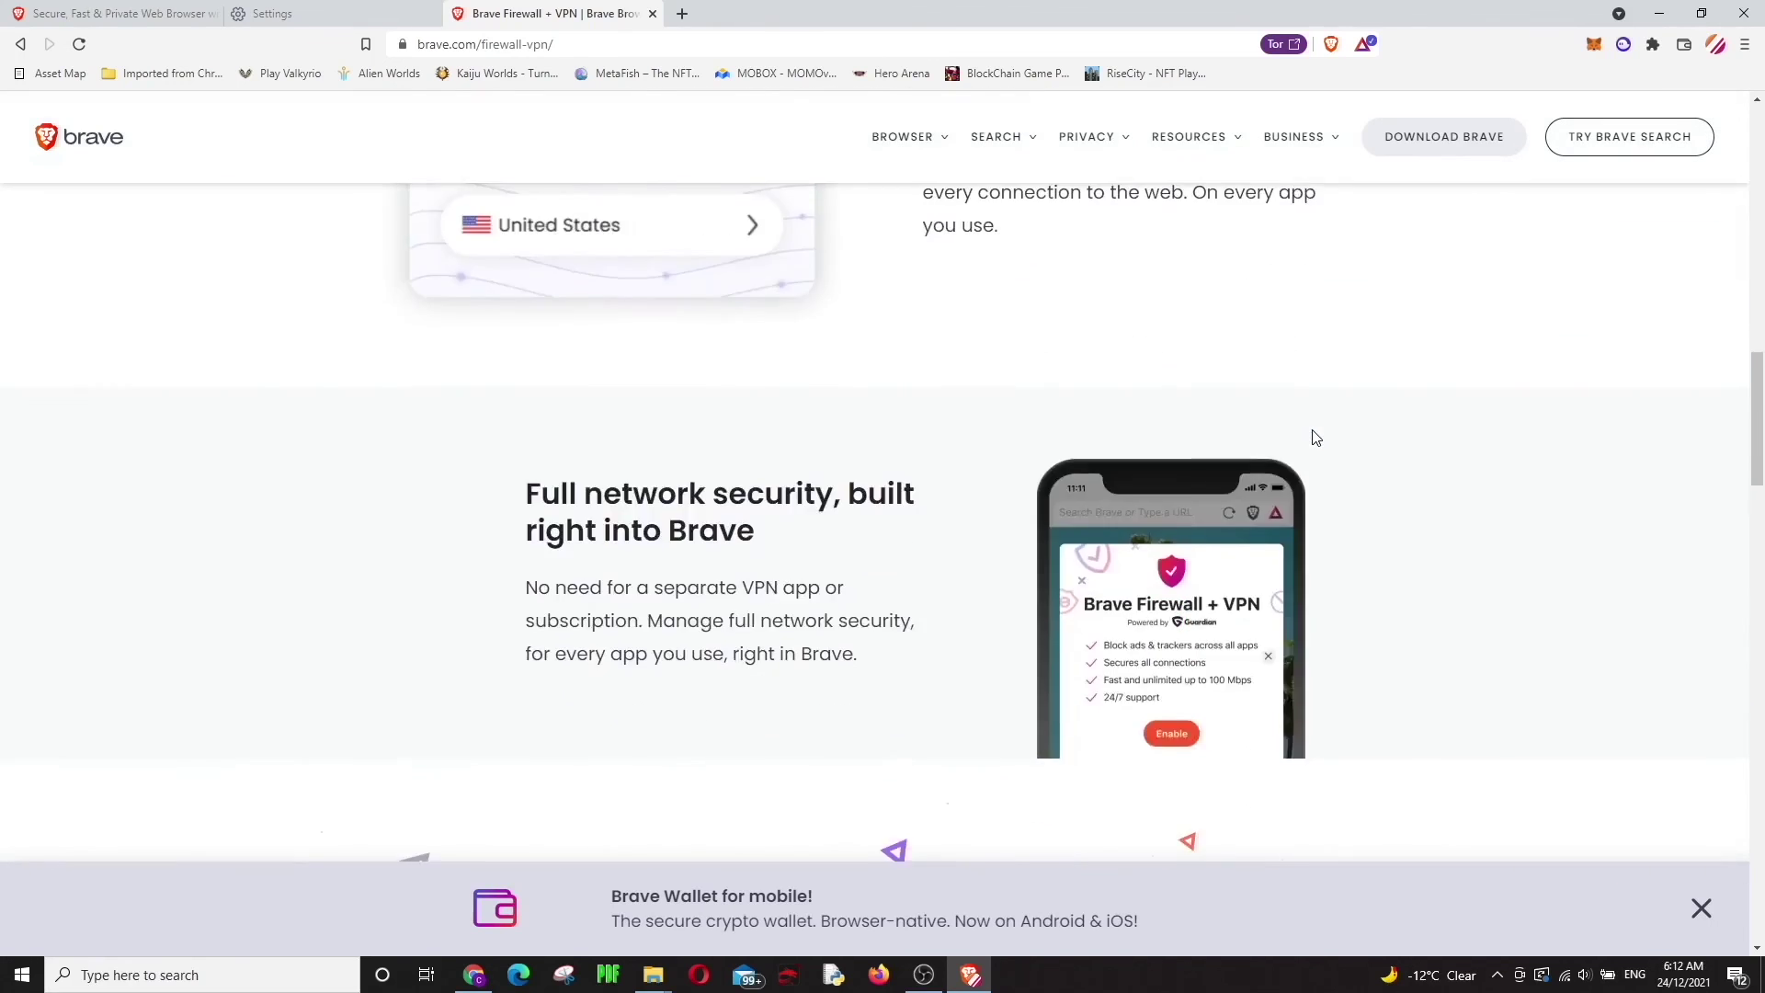
scroll(1312, 428, "down", 10)
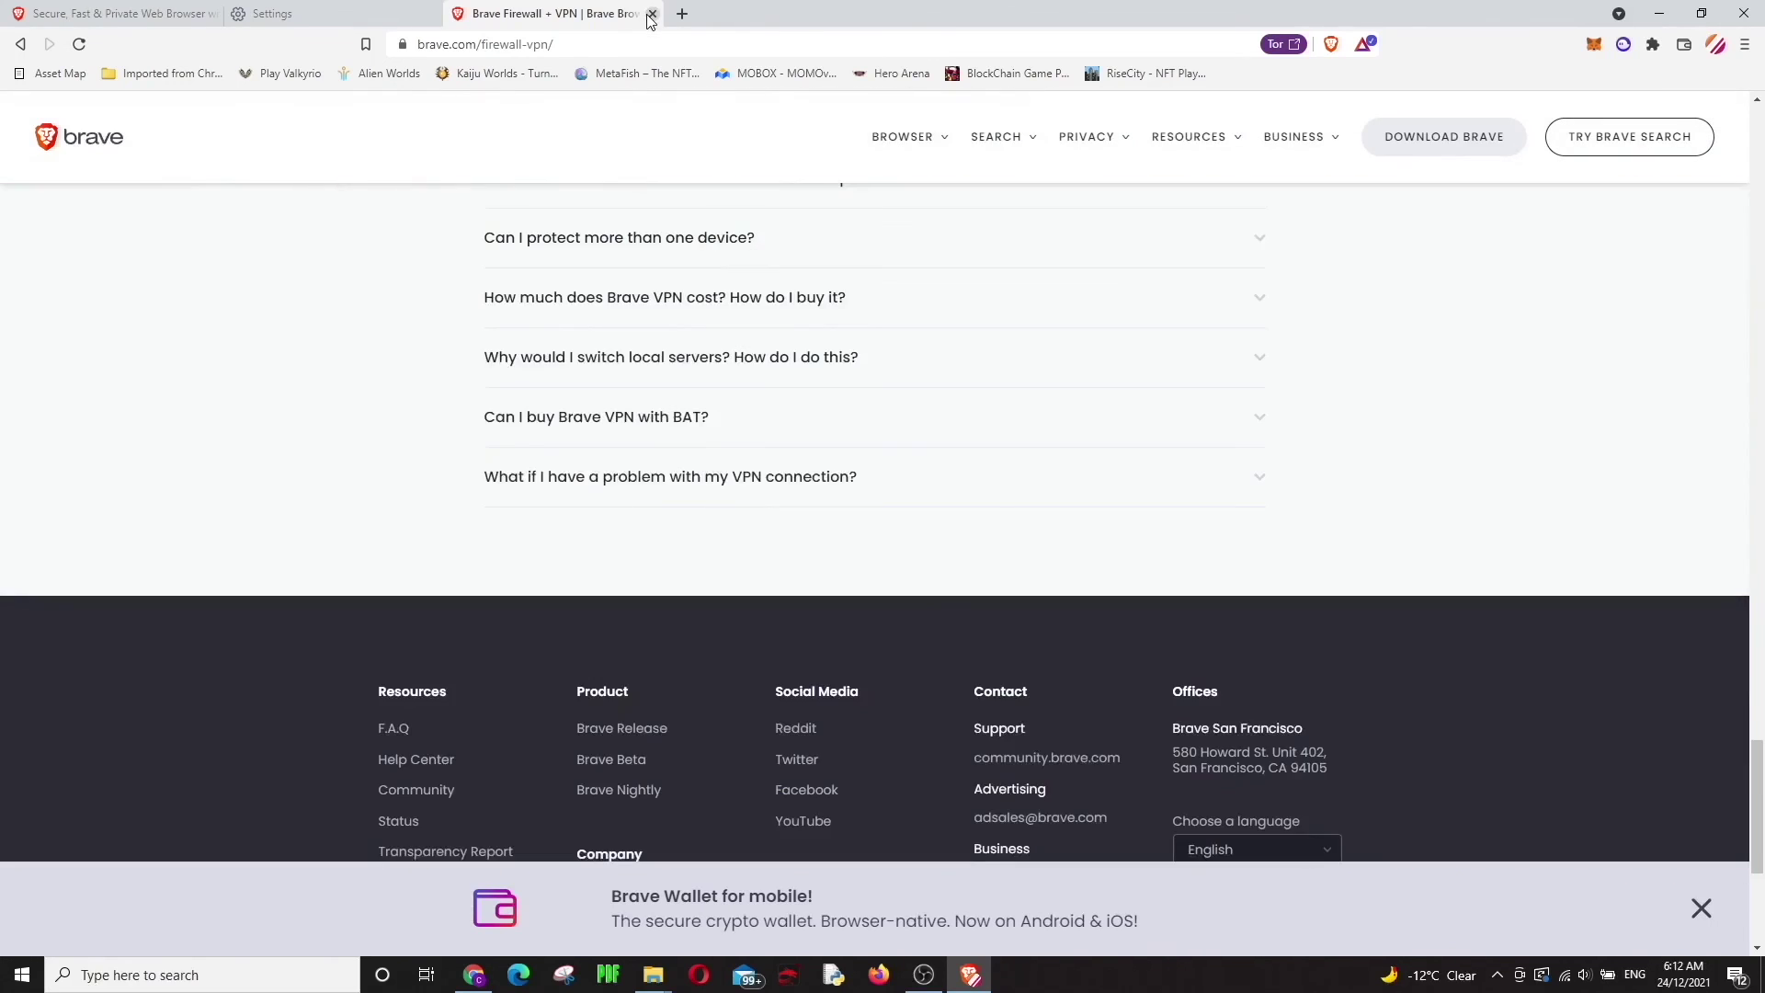
Close the Brave Firewall + VPN tab and the Settings tab.
left_click(651, 14)
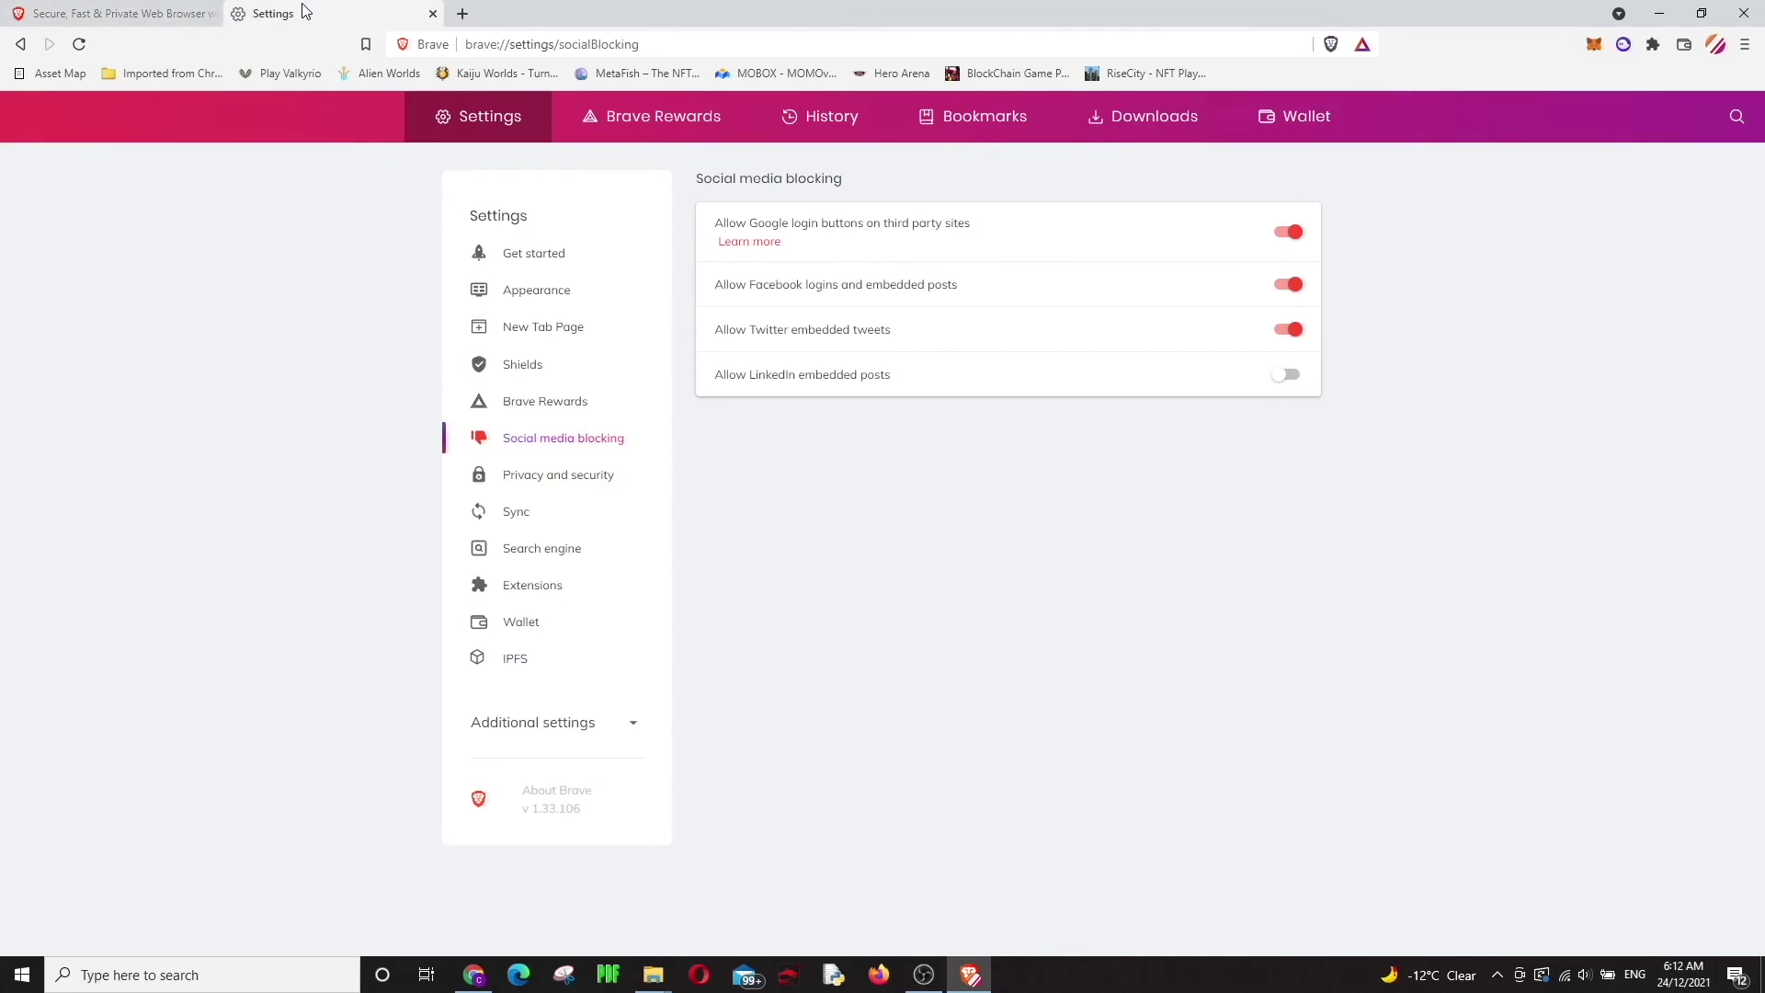
left_click(433, 14)
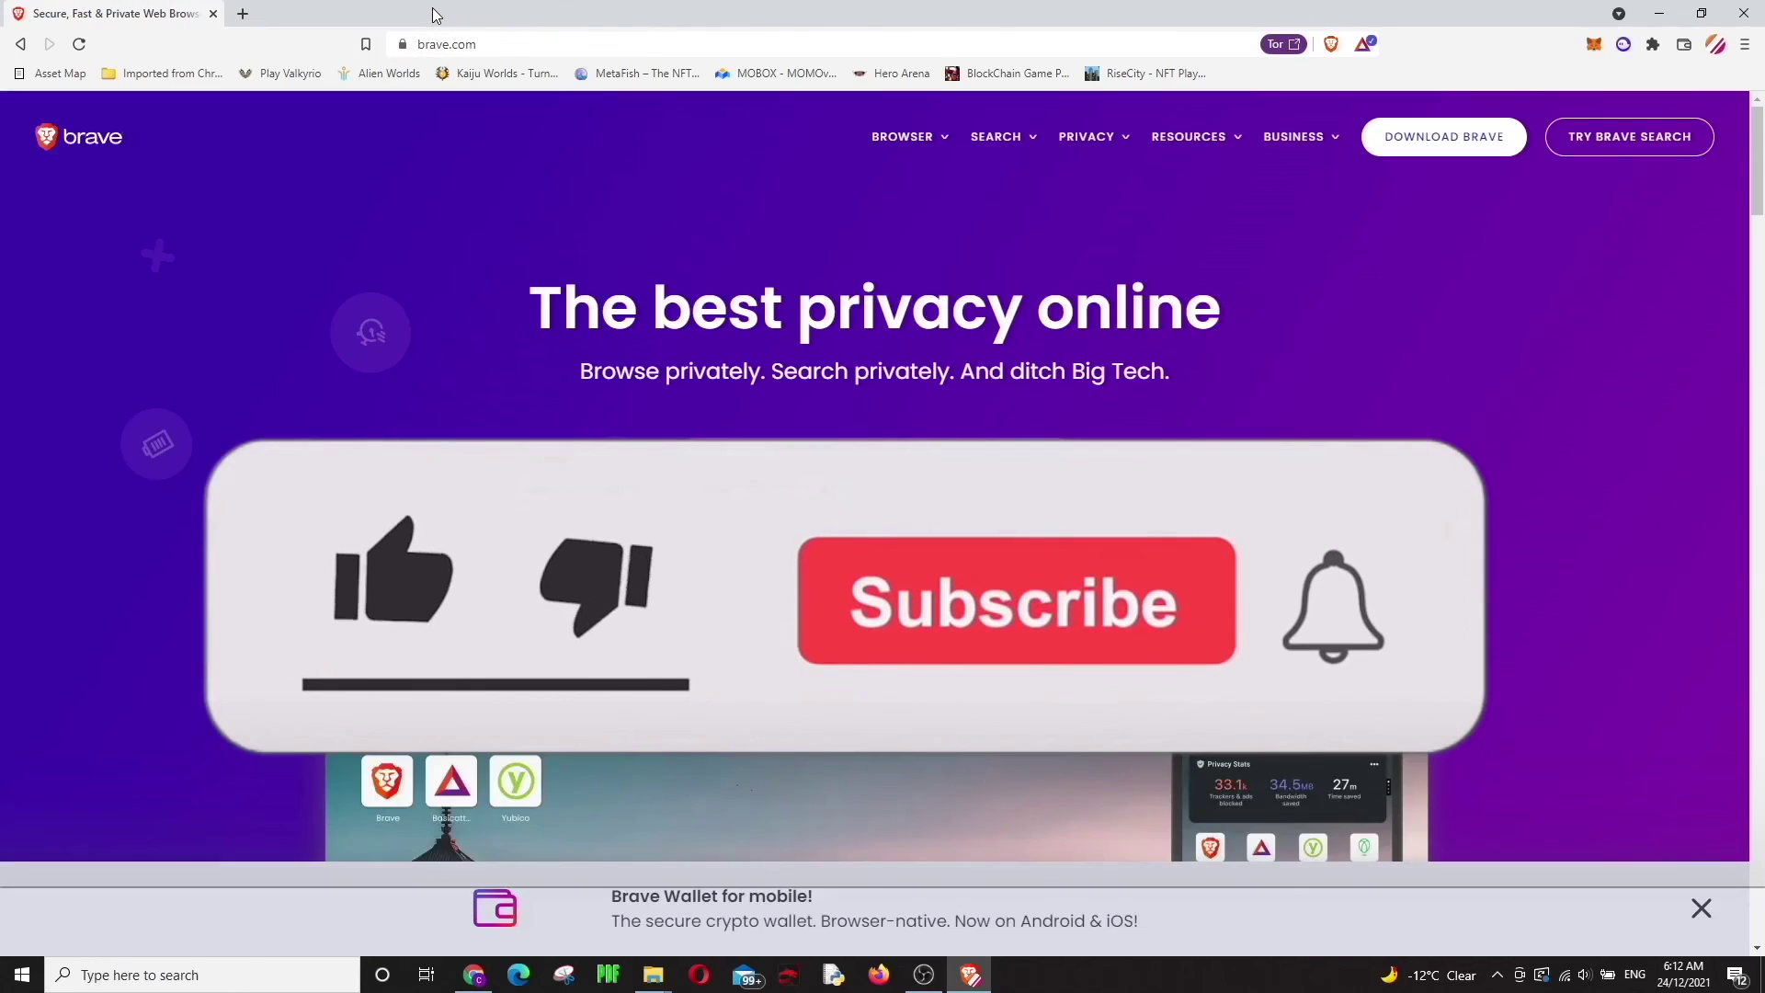